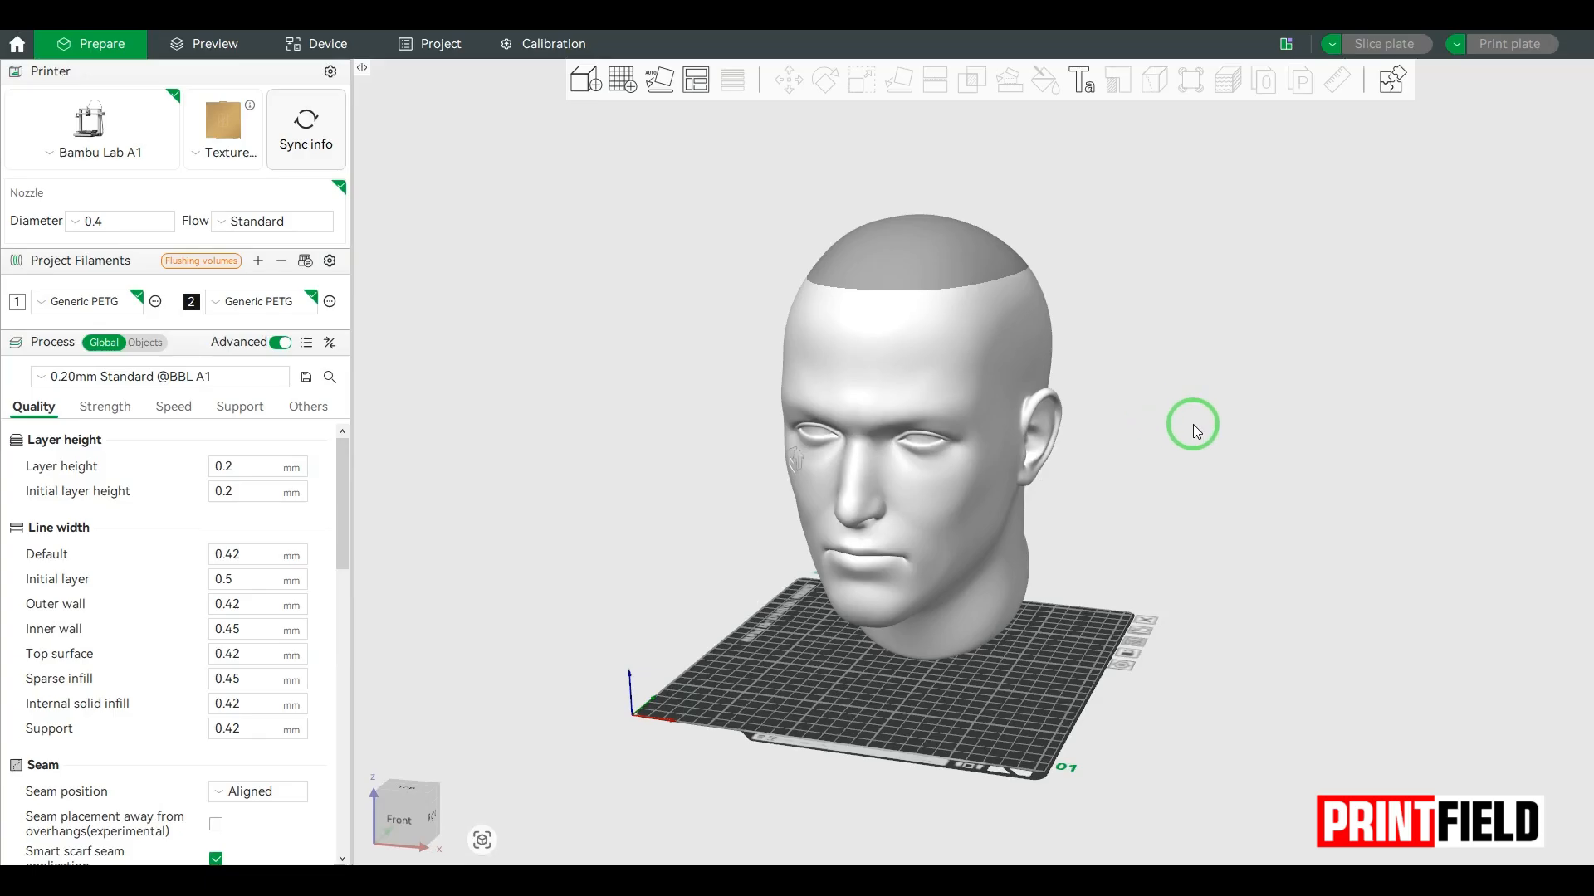
Step: Measure the head's width between two matching points on its sides, just above the ears
{"action": "left_click_drag", "start_coordinate": [1208, 434], "coordinate": [830, 436]}
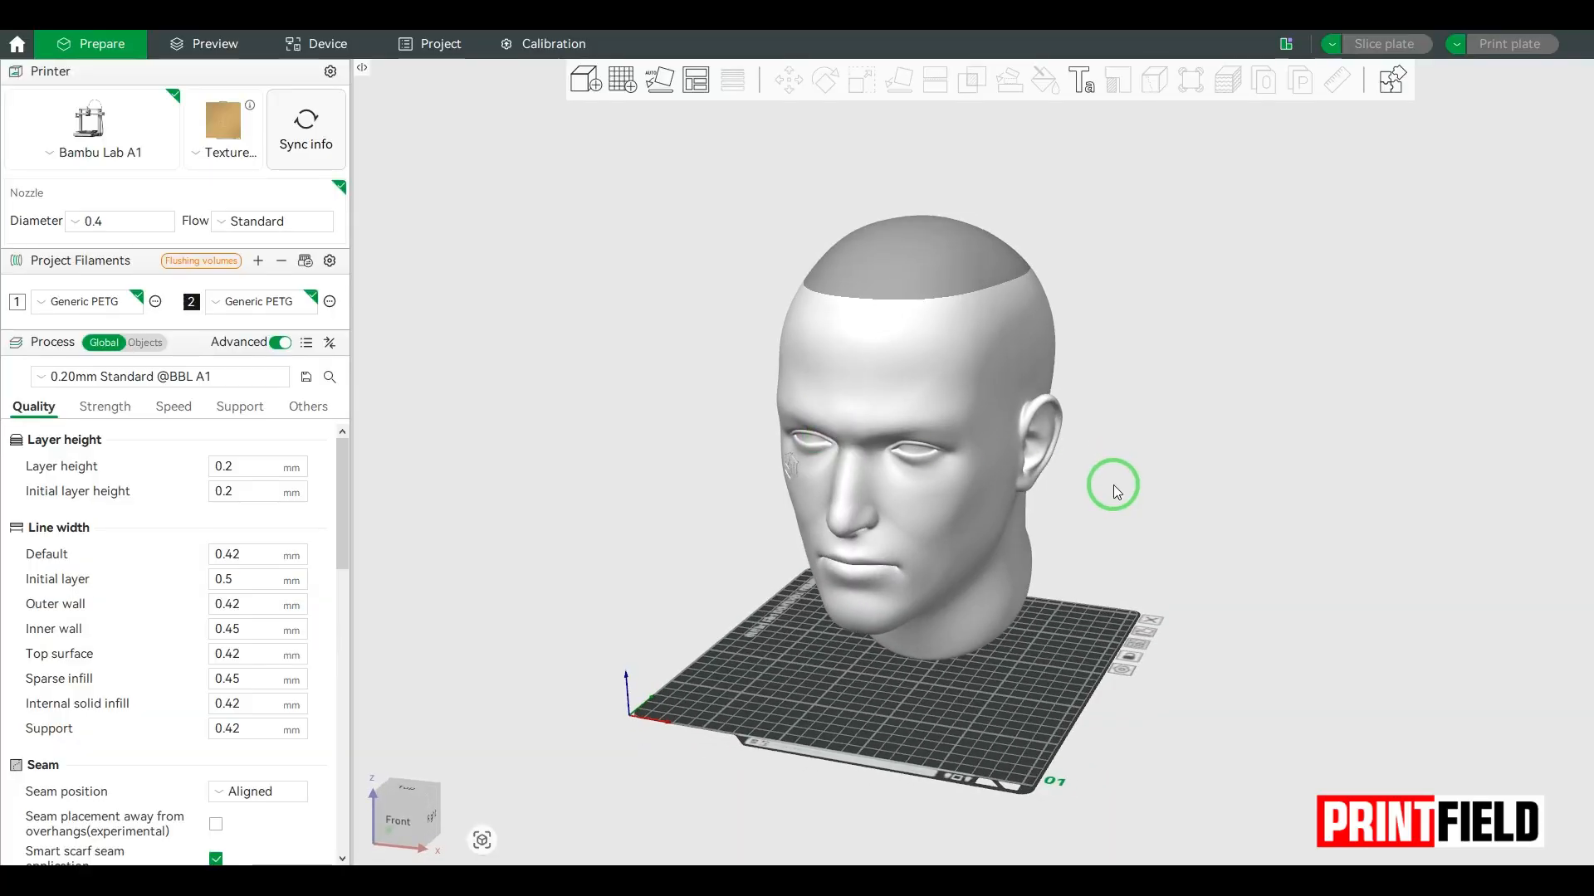
{"action": "left_click_drag", "start_coordinate": [1116, 484], "coordinate": [1133, 481]}
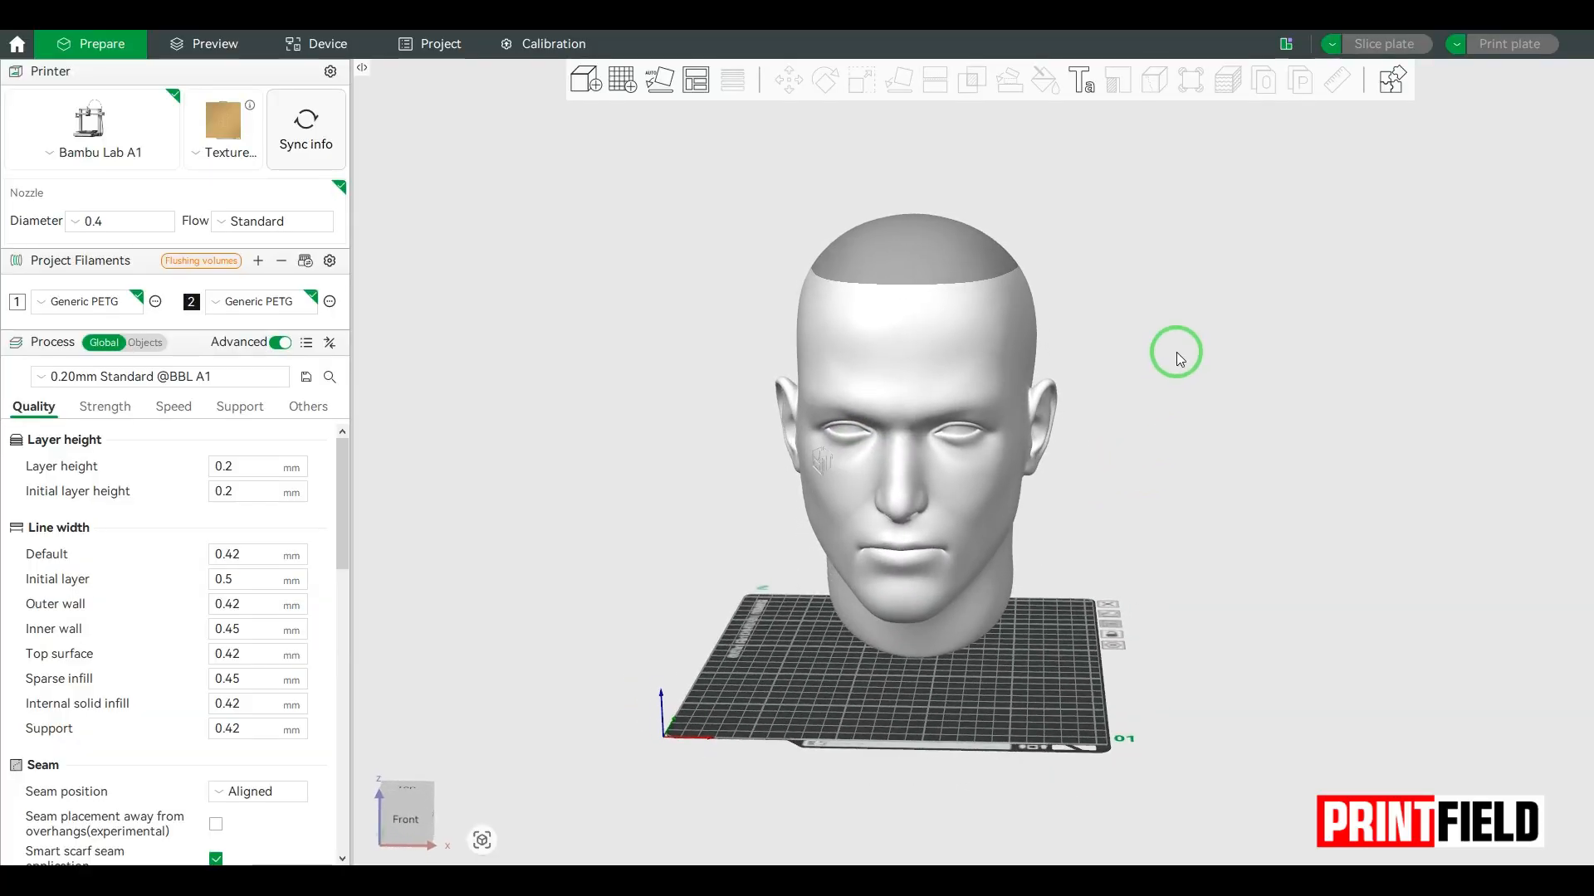
{"action": "left_click", "coordinate": [974, 340]}
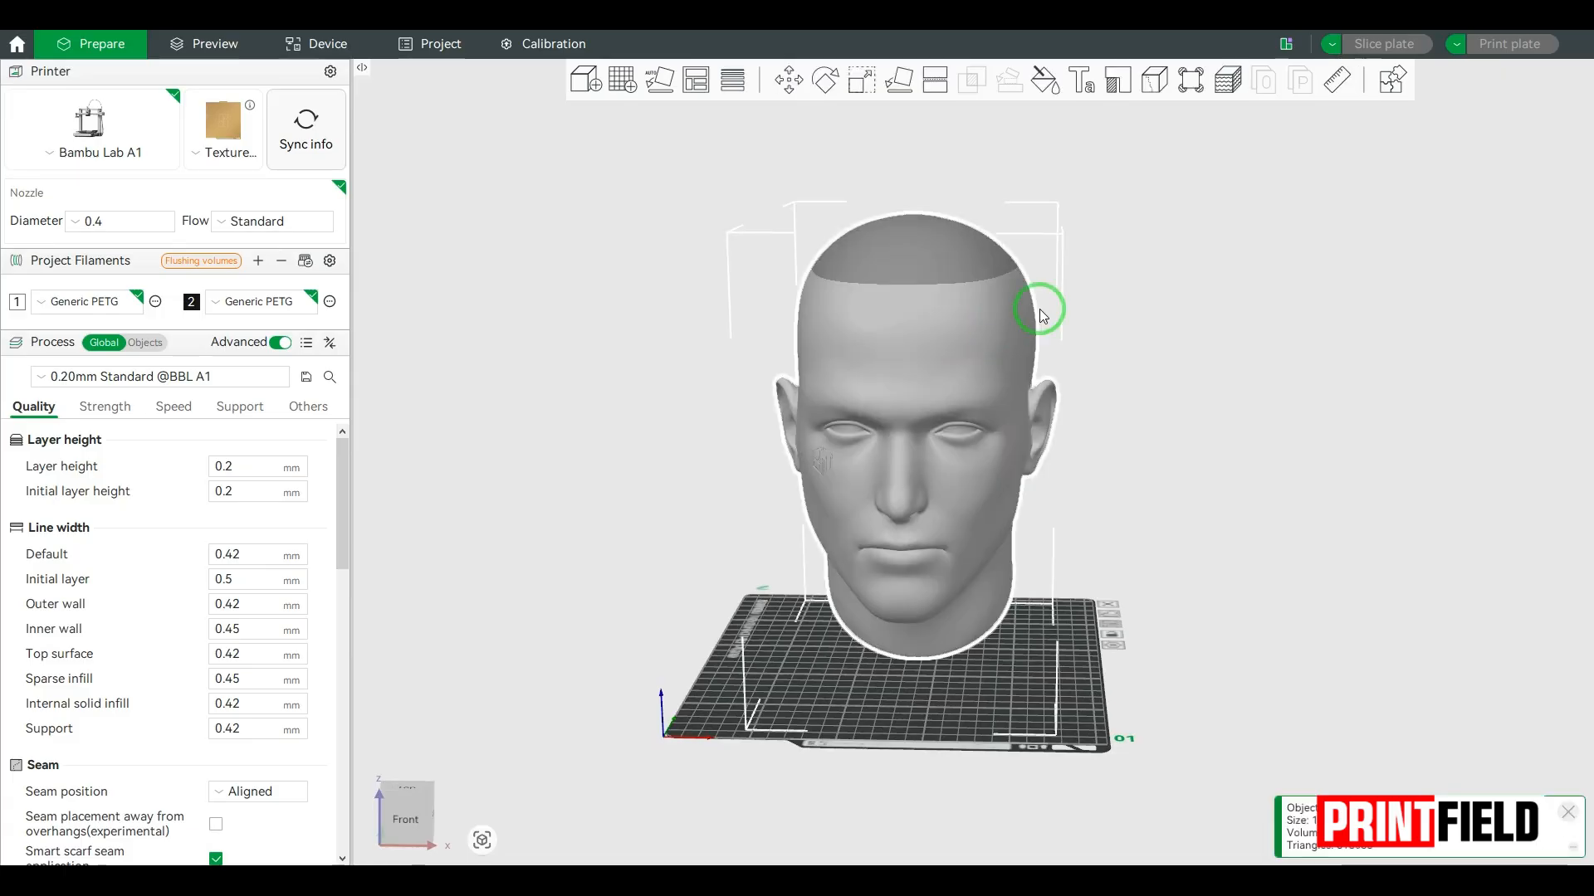
{"action": "left_click", "coordinate": [1338, 81]}
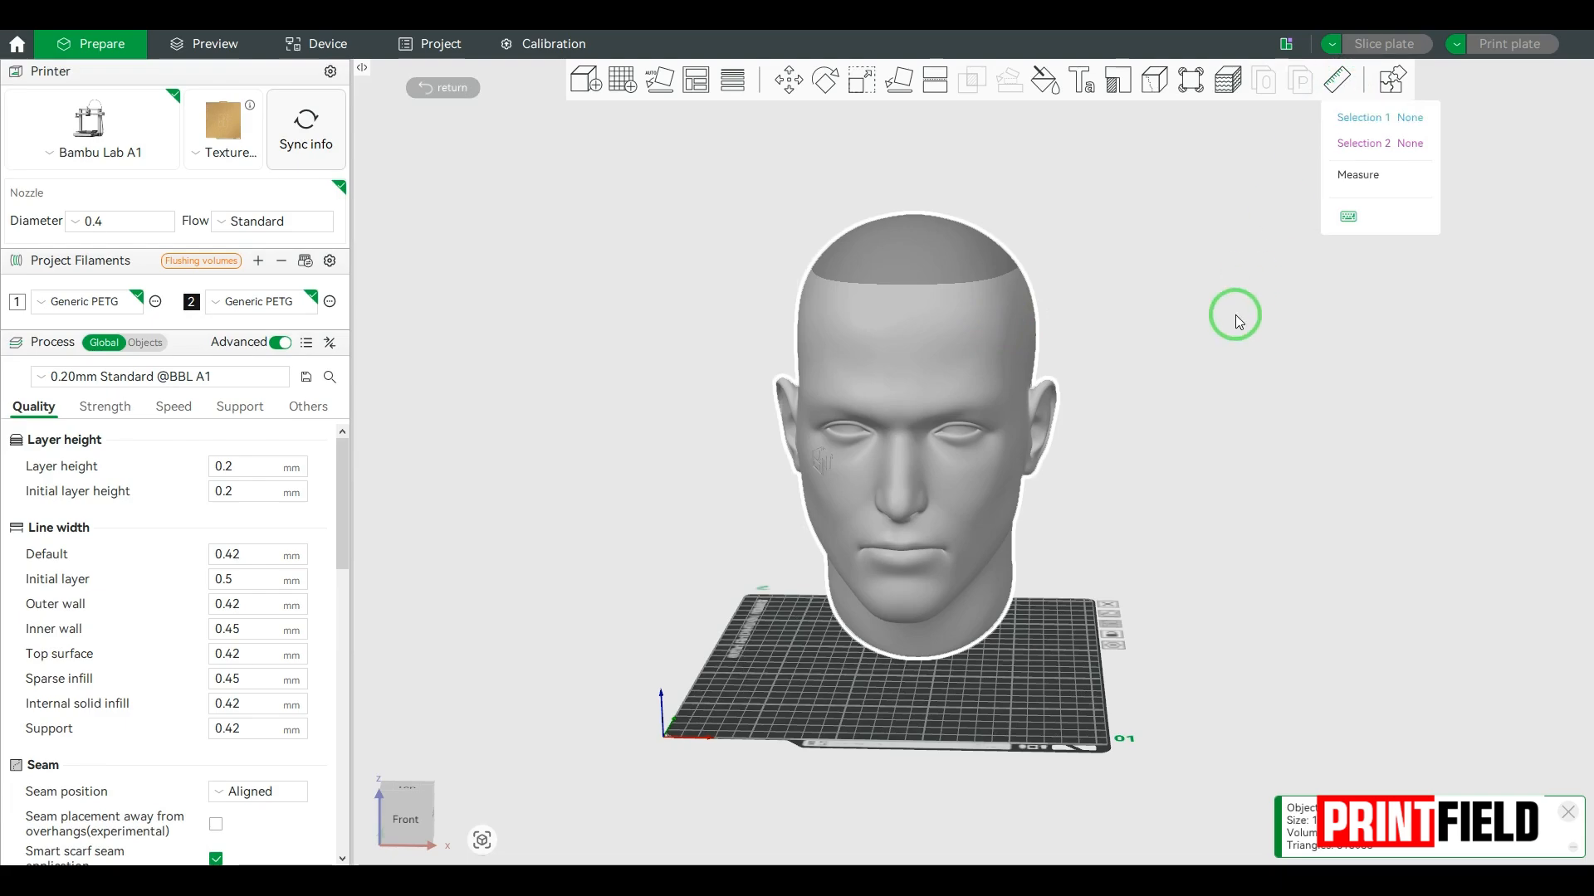
{"action": "left_click_drag", "start_coordinate": [1202, 396], "coordinate": [1129, 386]}
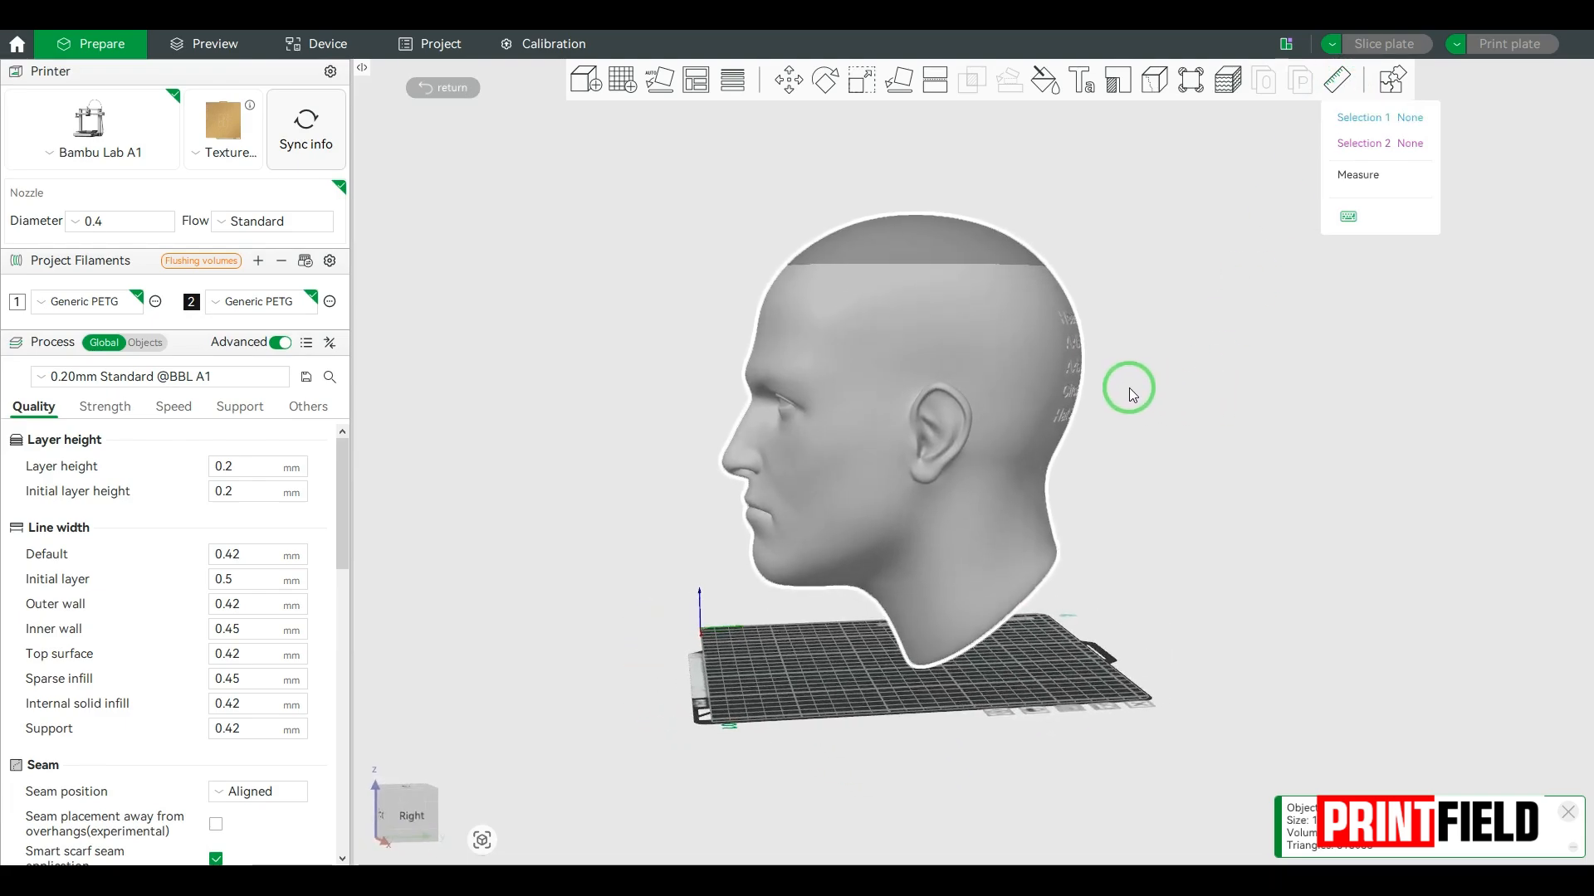
{"action": "left_click", "coordinate": [939, 351]}
{"action": "left_click_drag", "start_coordinate": [690, 400], "coordinate": [857, 398]}
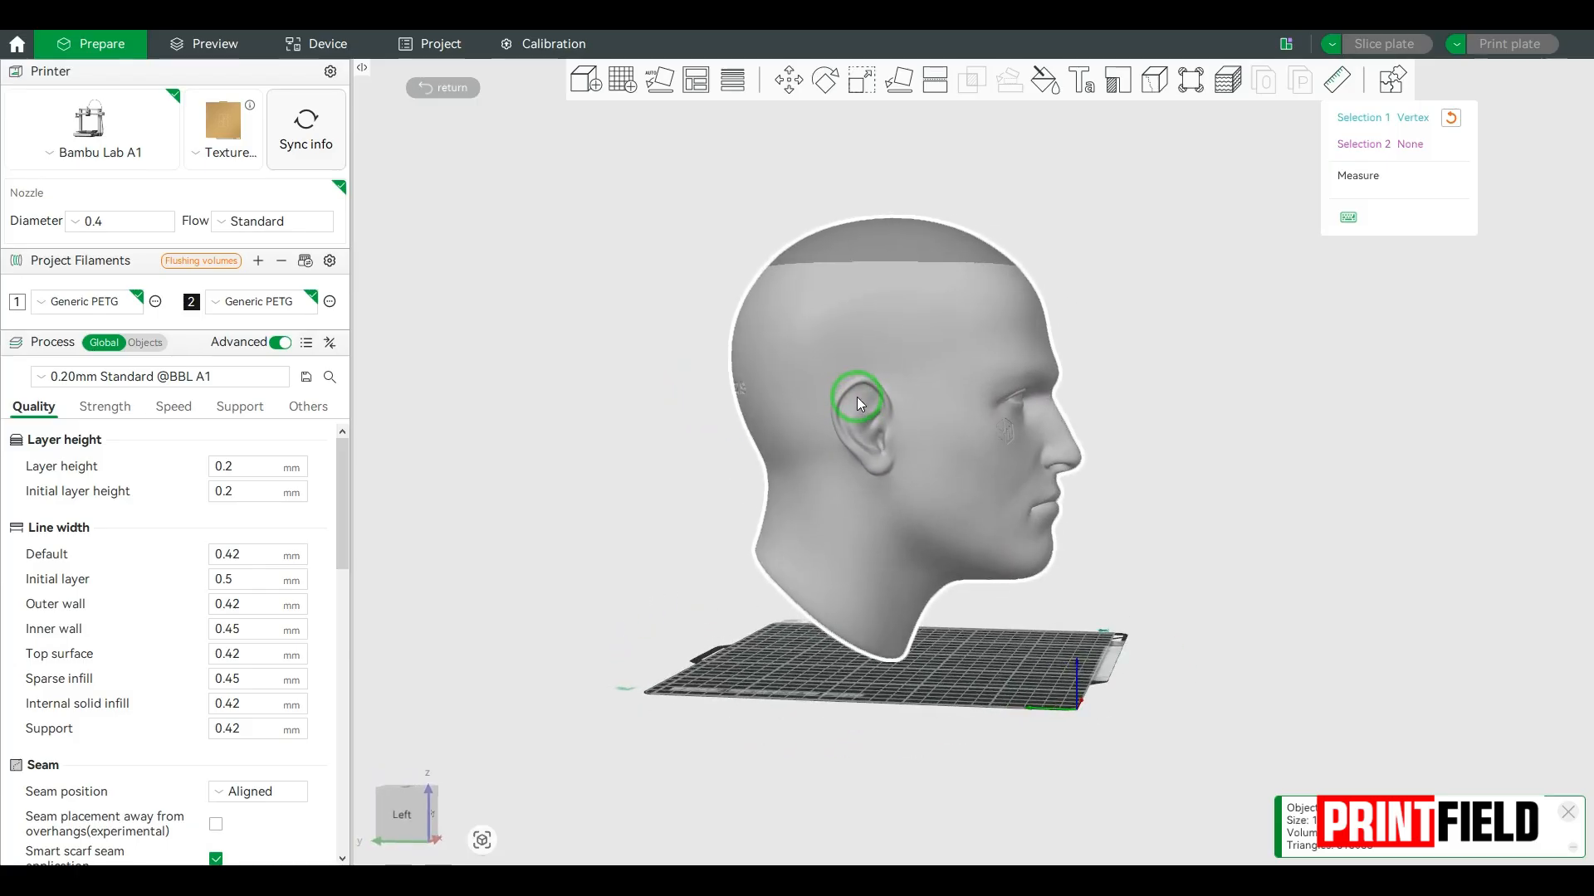
{"action": "left_click", "coordinate": [873, 349]}
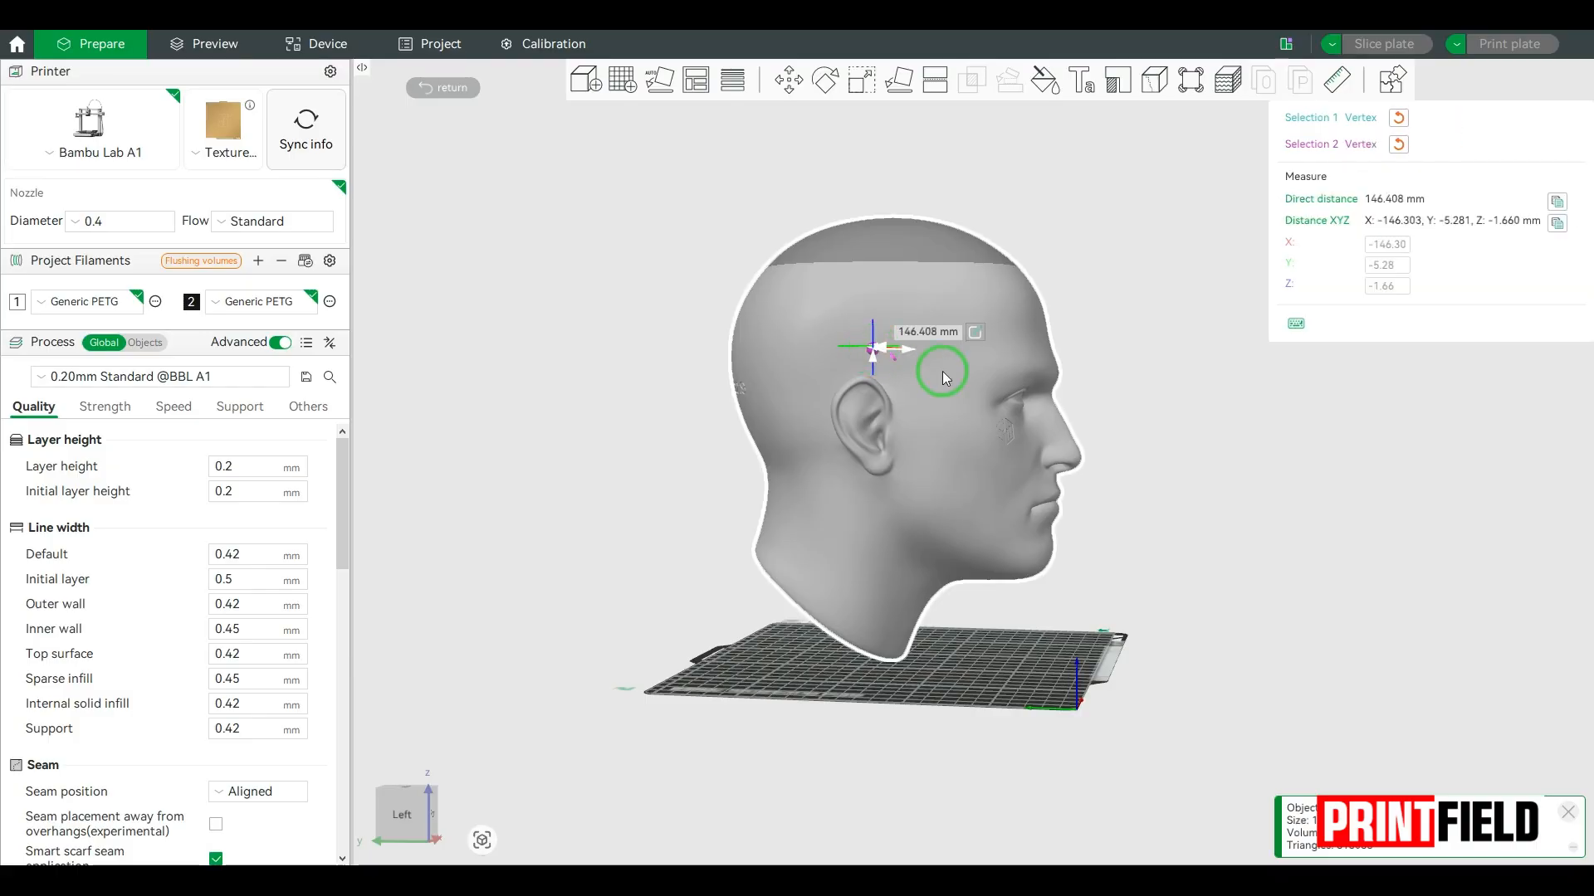
Step: Scale the whole head so the measured distance above the ears is 157 mm, and finish measuring
{"action": "left_click_drag", "start_coordinate": [1198, 392], "coordinate": [1124, 446]}
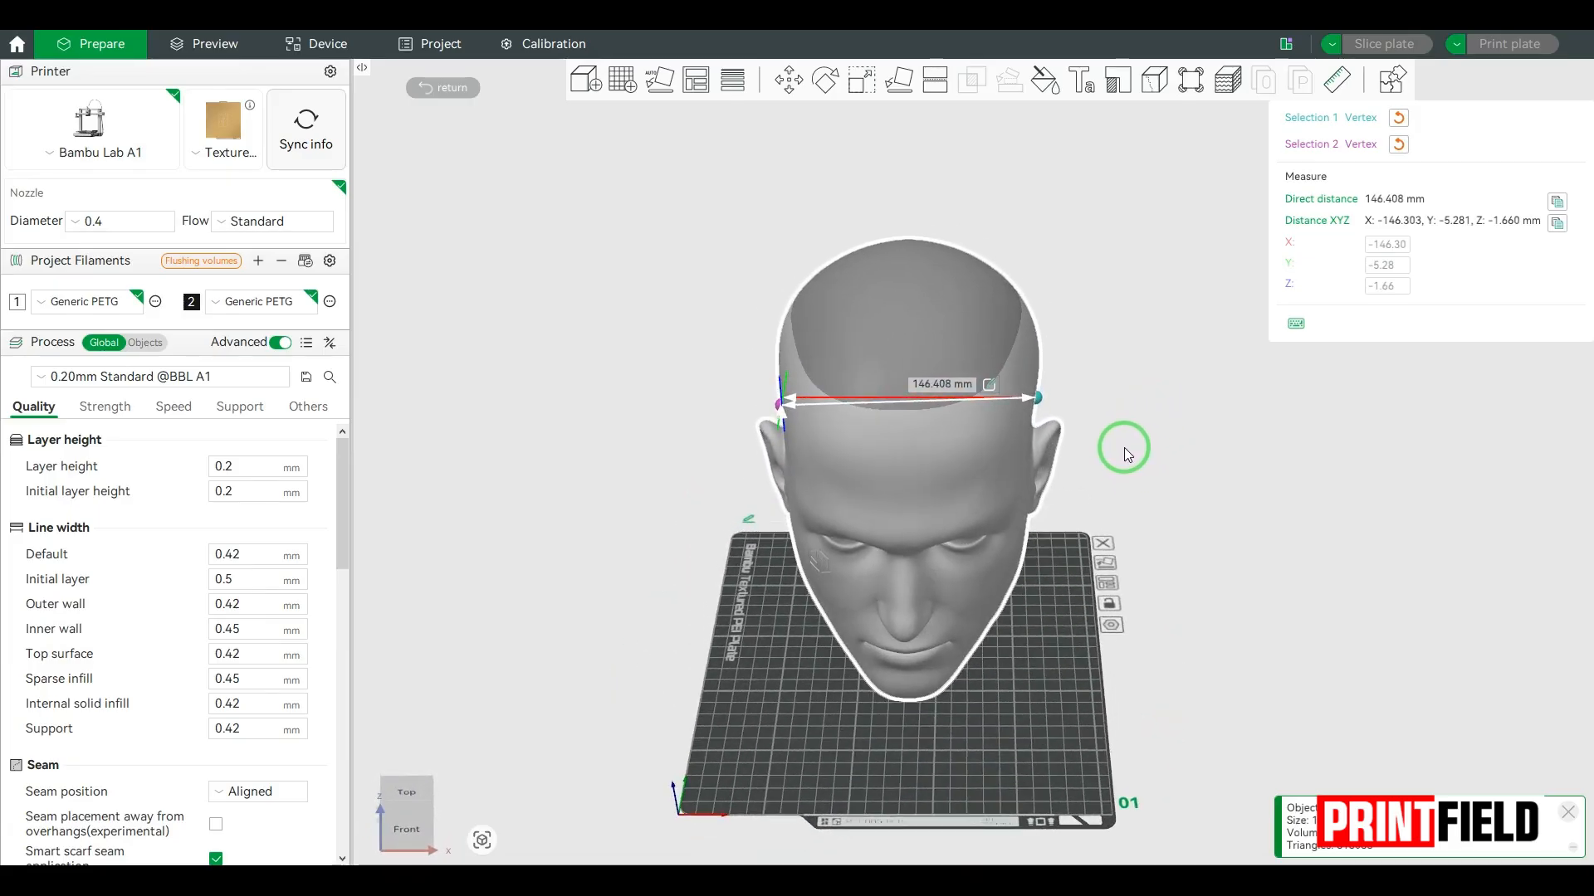
{"action": "left_click", "coordinate": [988, 385]}
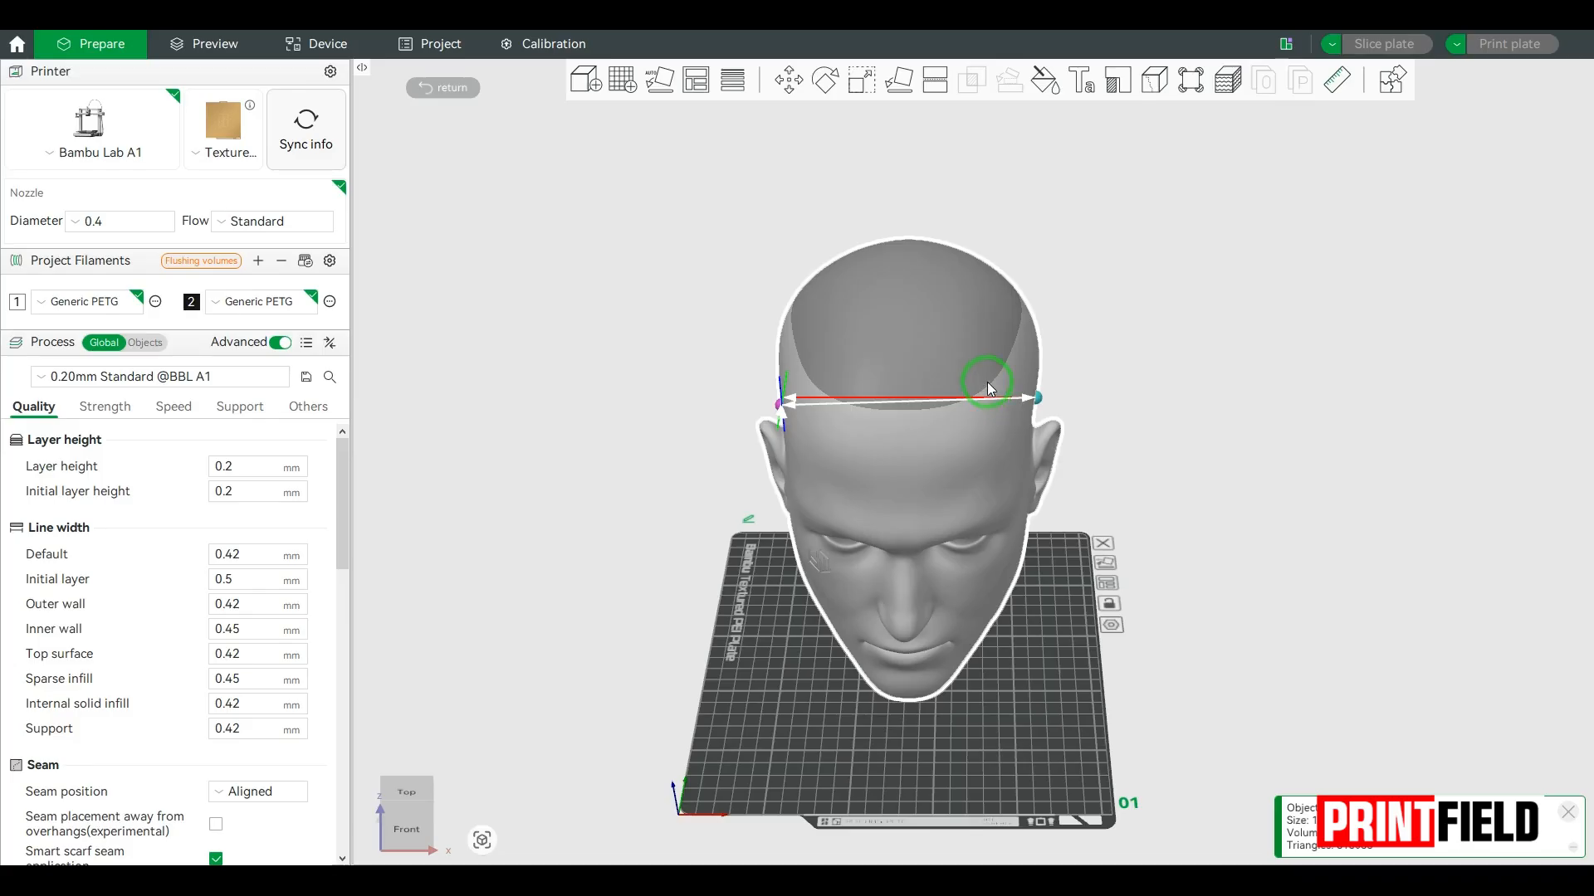
{"action": "left_click", "coordinate": [988, 382]}
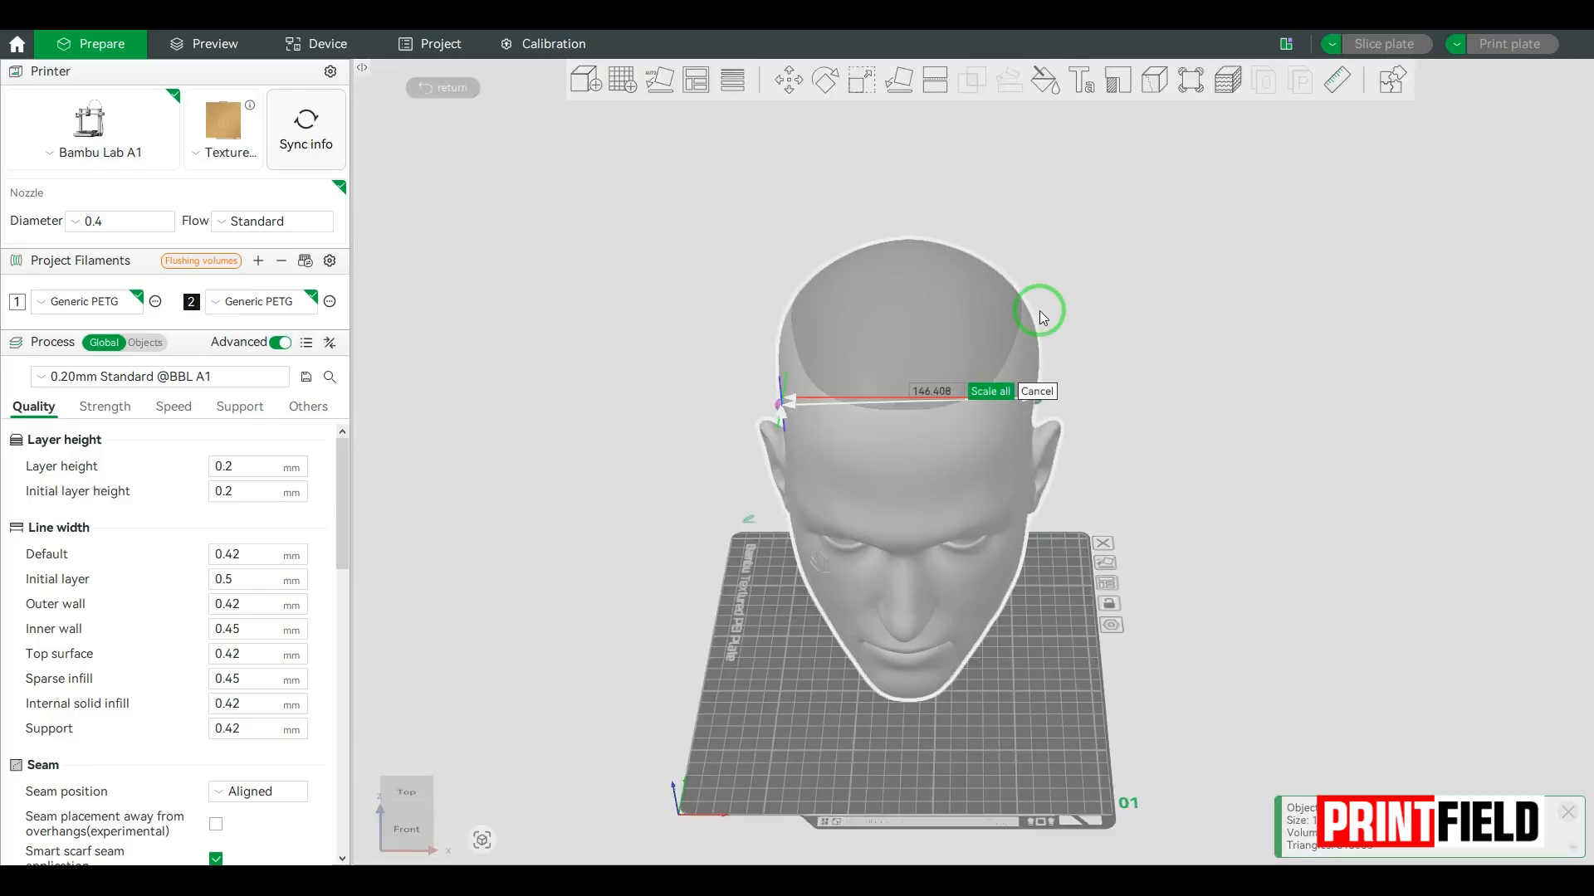
{"action": "left_click", "coordinate": [938, 396]}
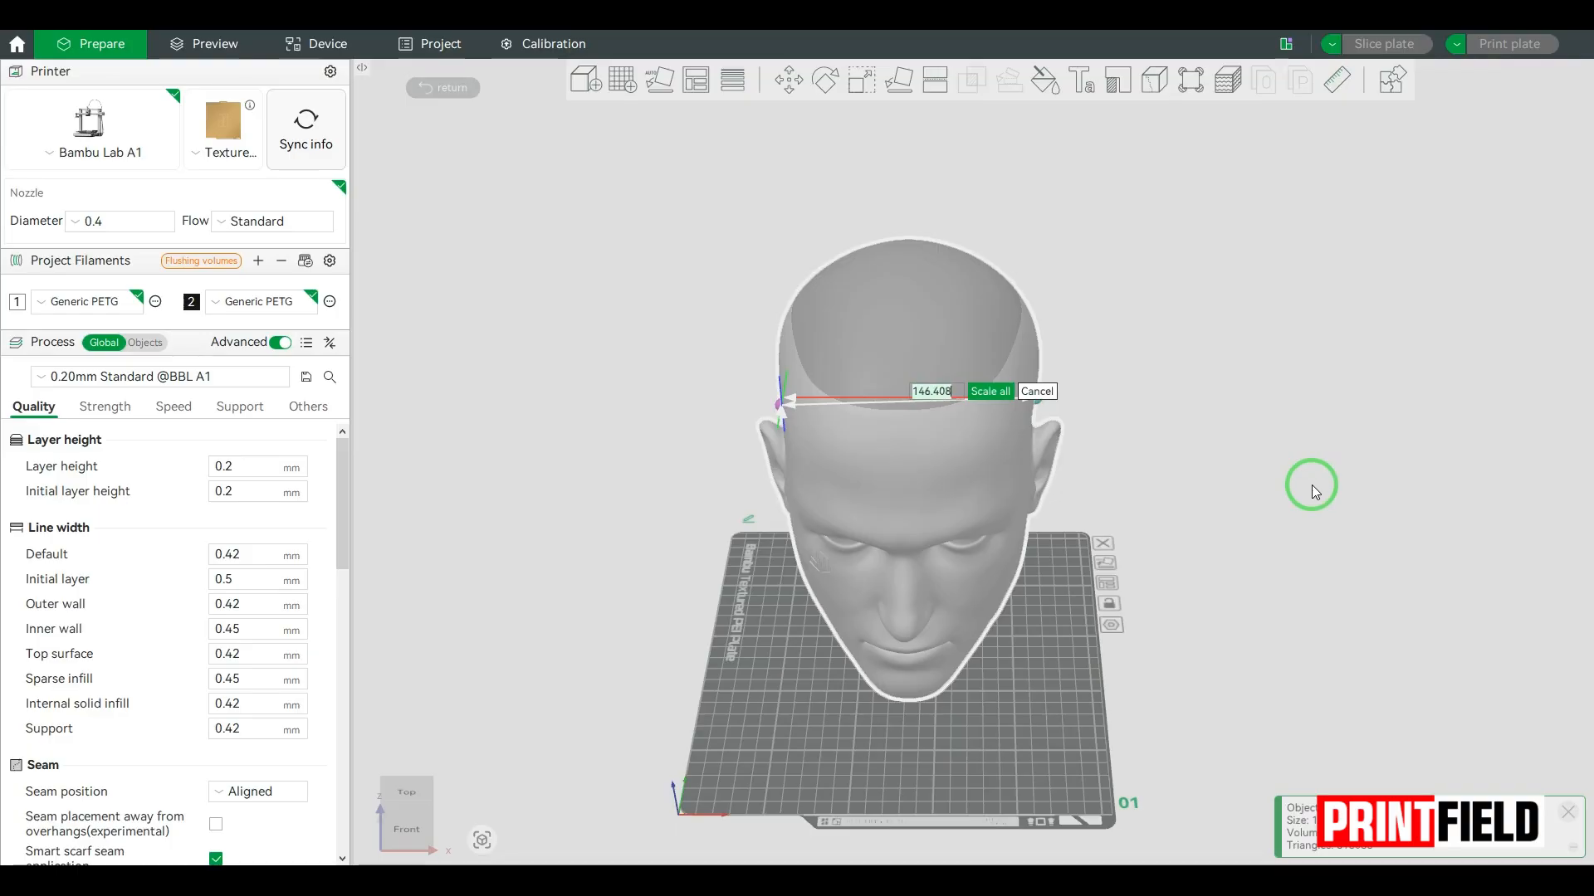
{"action": "type", "text": "157"}
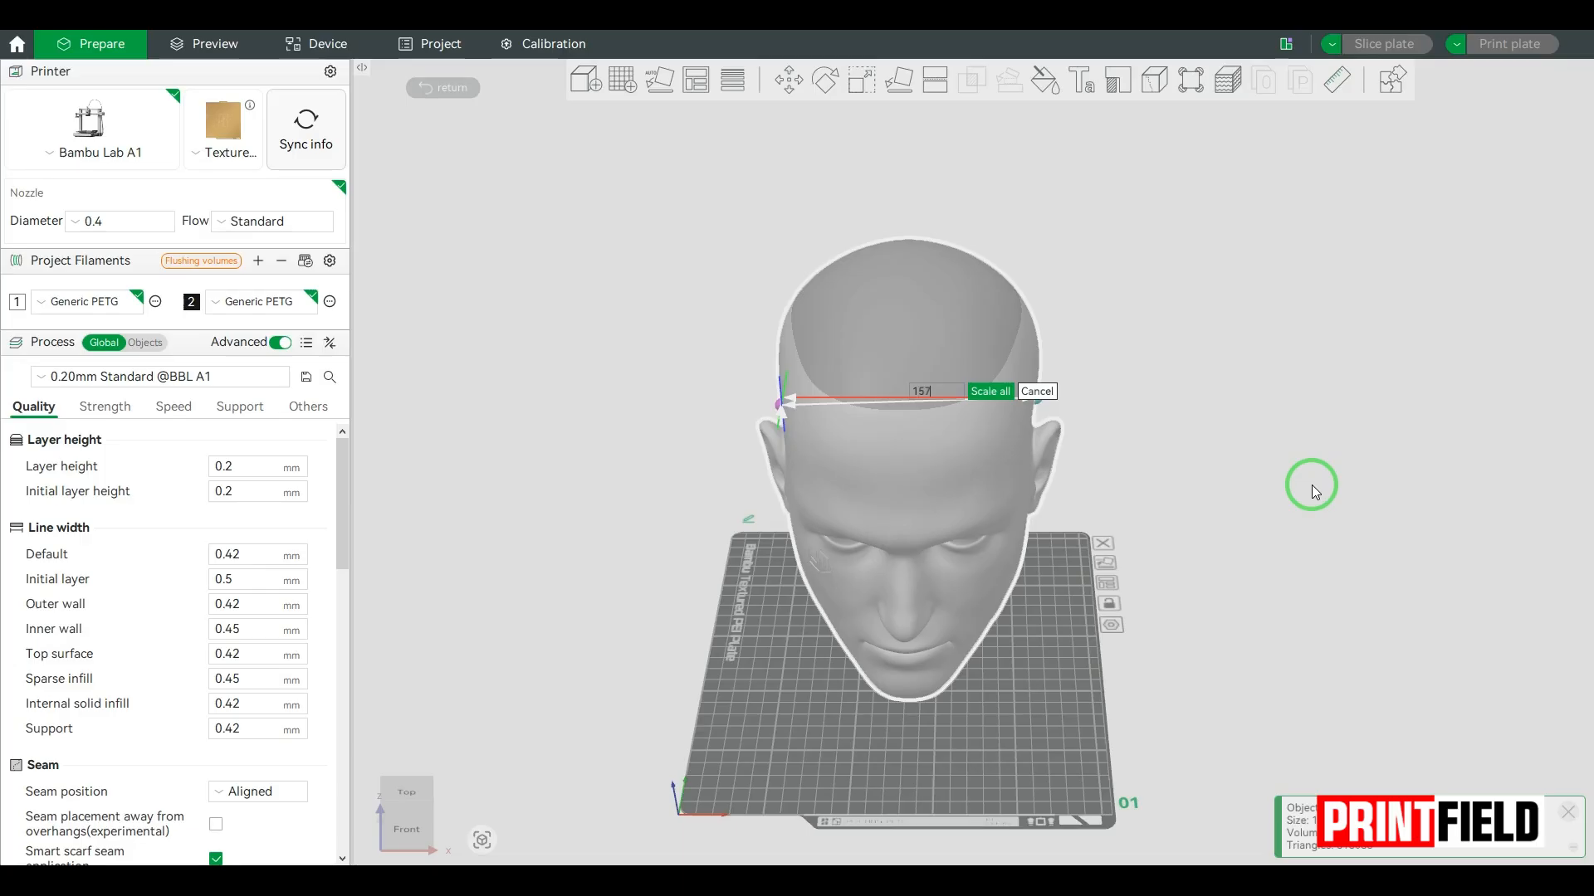
{"action": "key", "text": "Return"}
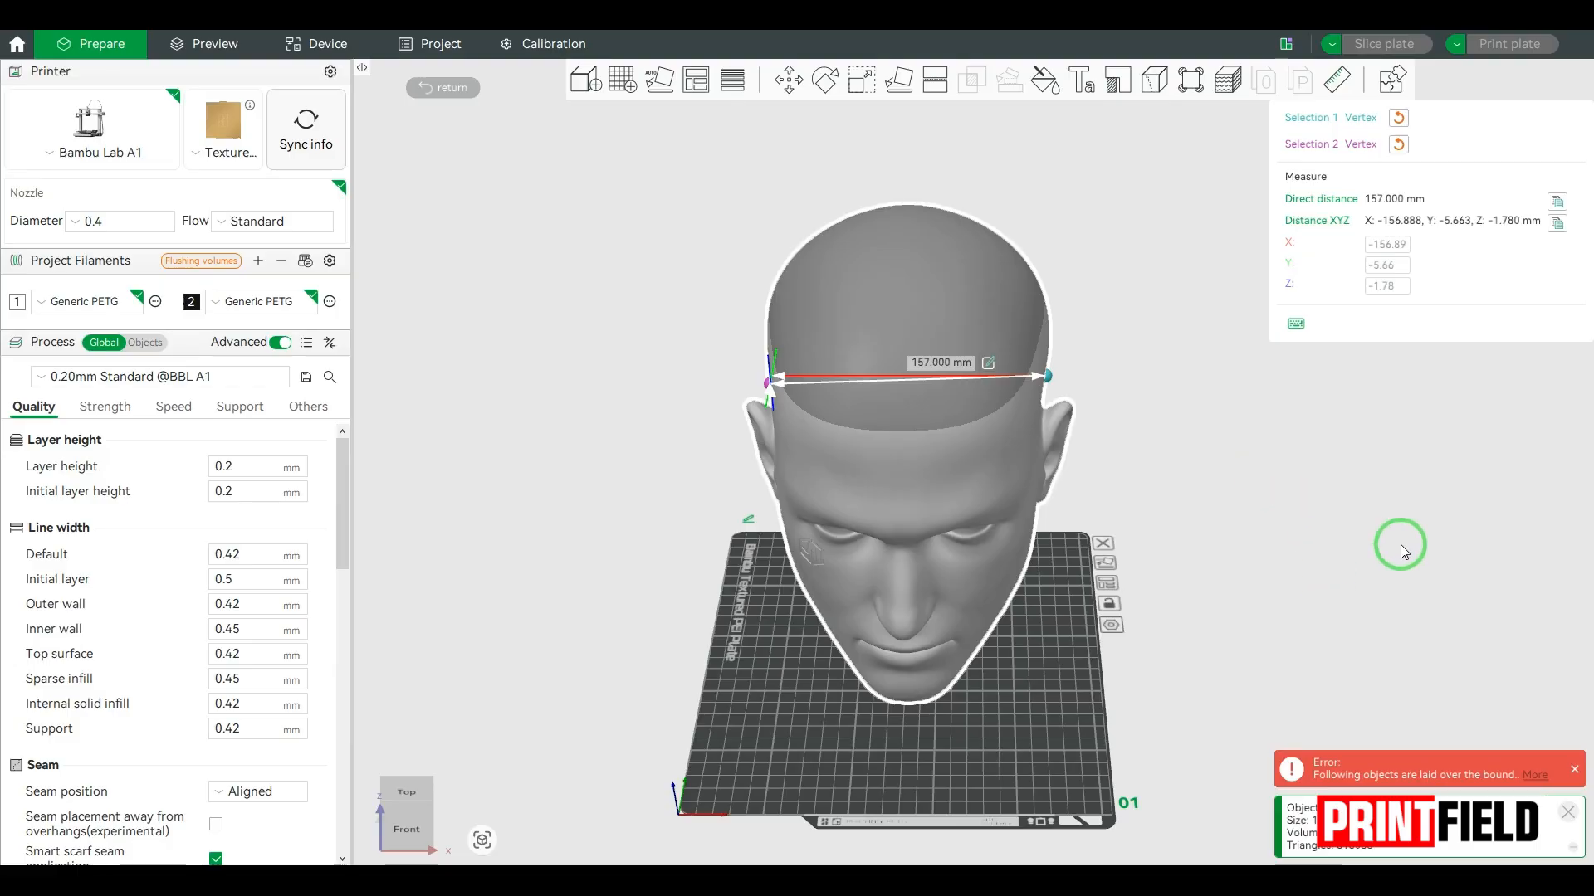
{"action": "left_click", "coordinate": [1576, 773]}
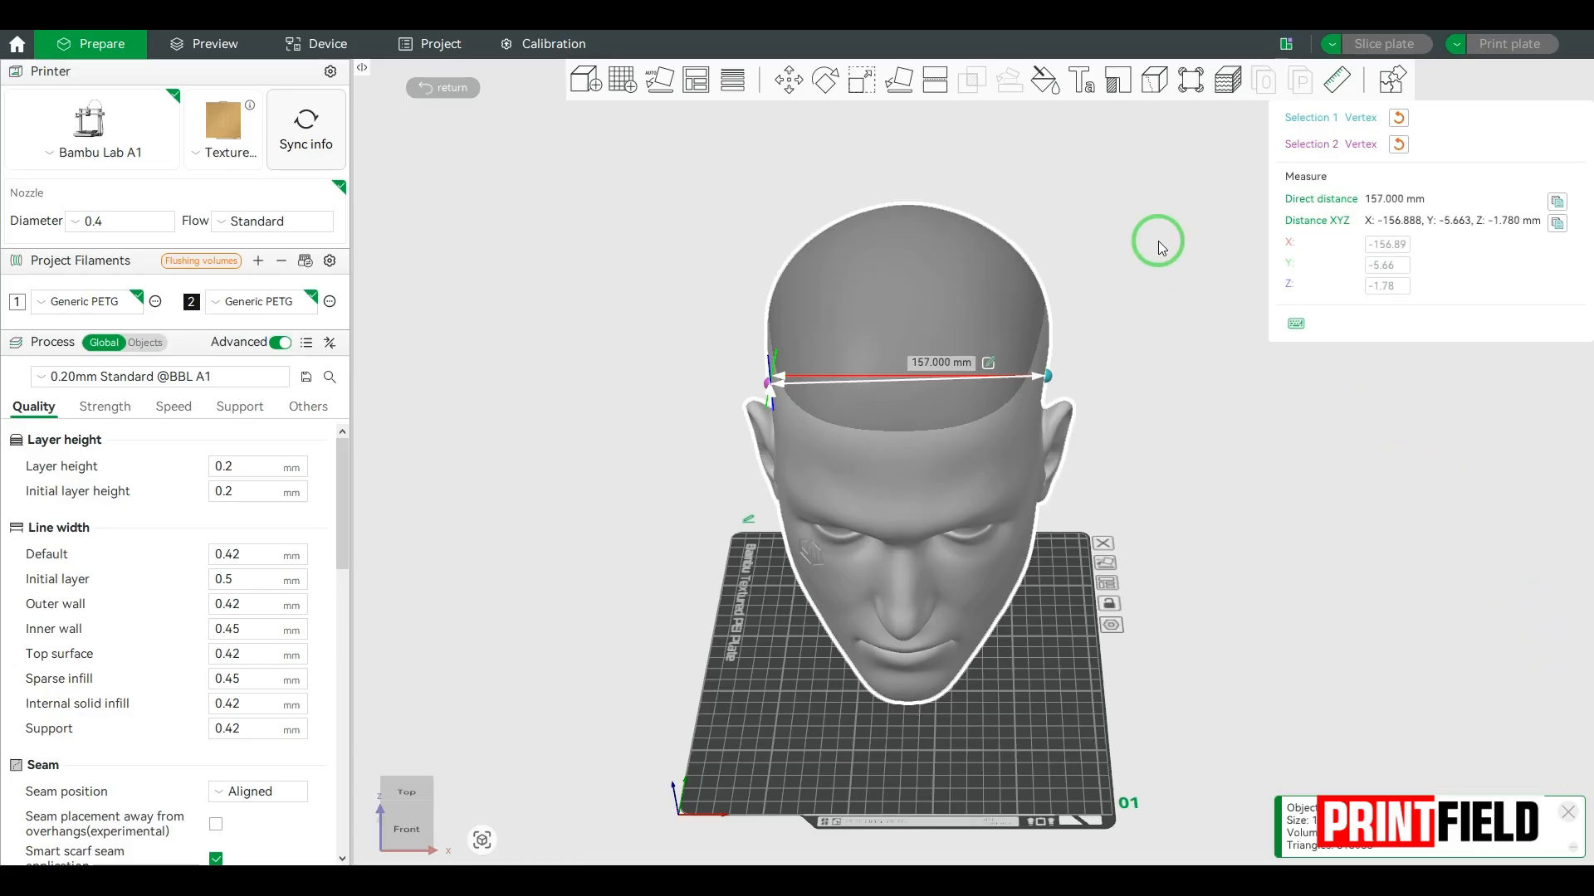
{"action": "left_click", "coordinate": [1335, 79]}
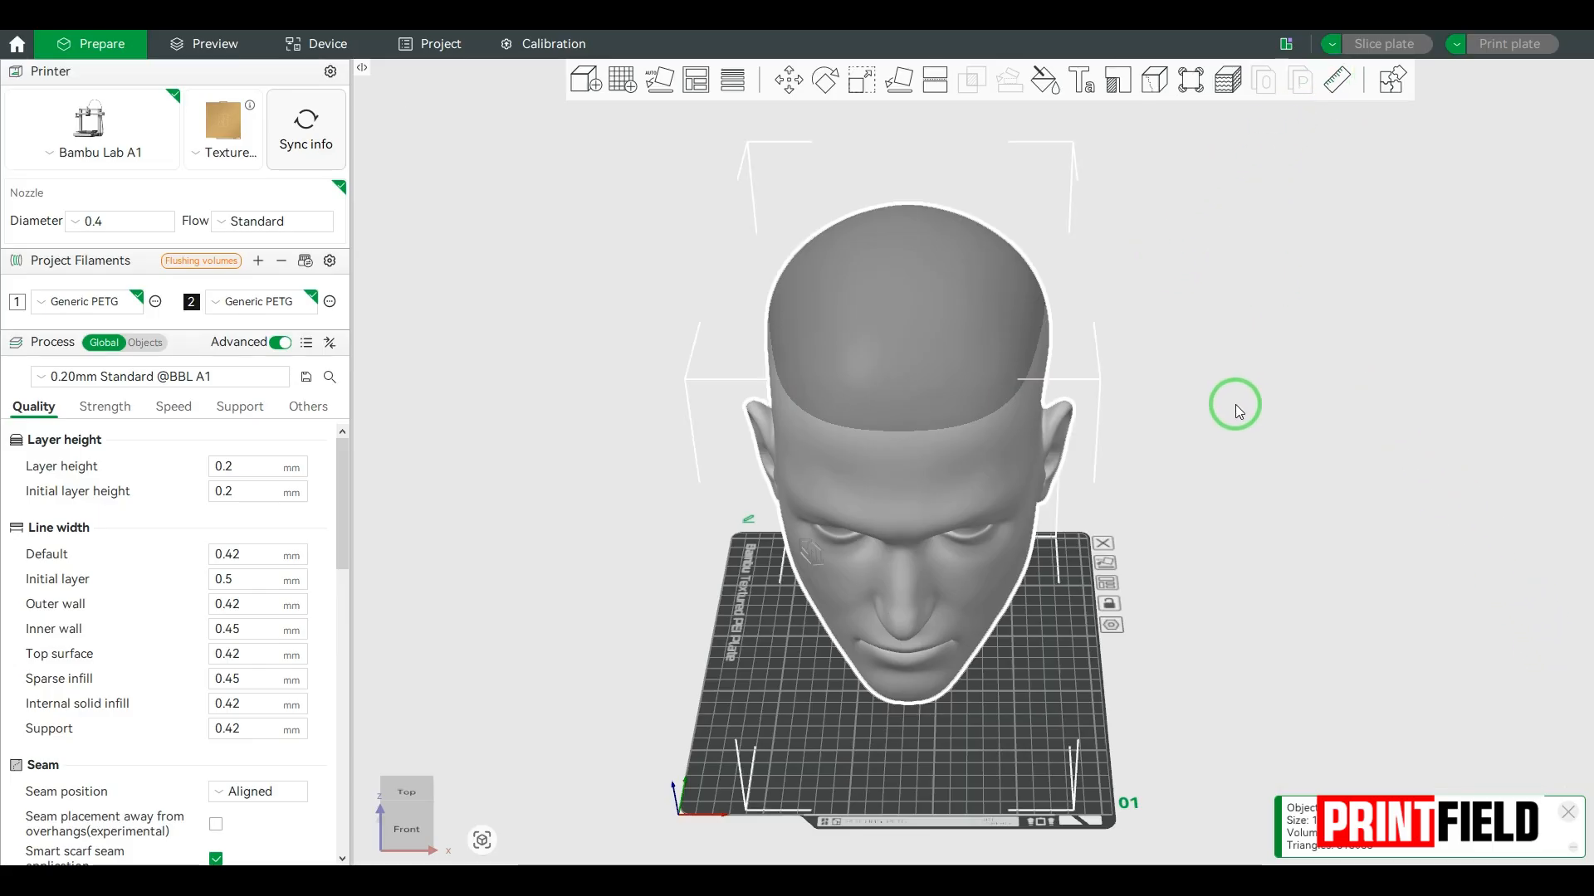
Step: Add the main2-7 STL file from the Batman+Dark+Knight+Helmet+HD+Cosplay_Deco folder to the head's project
{"action": "left_click_drag", "start_coordinate": [1235, 405], "coordinate": [1212, 386]}
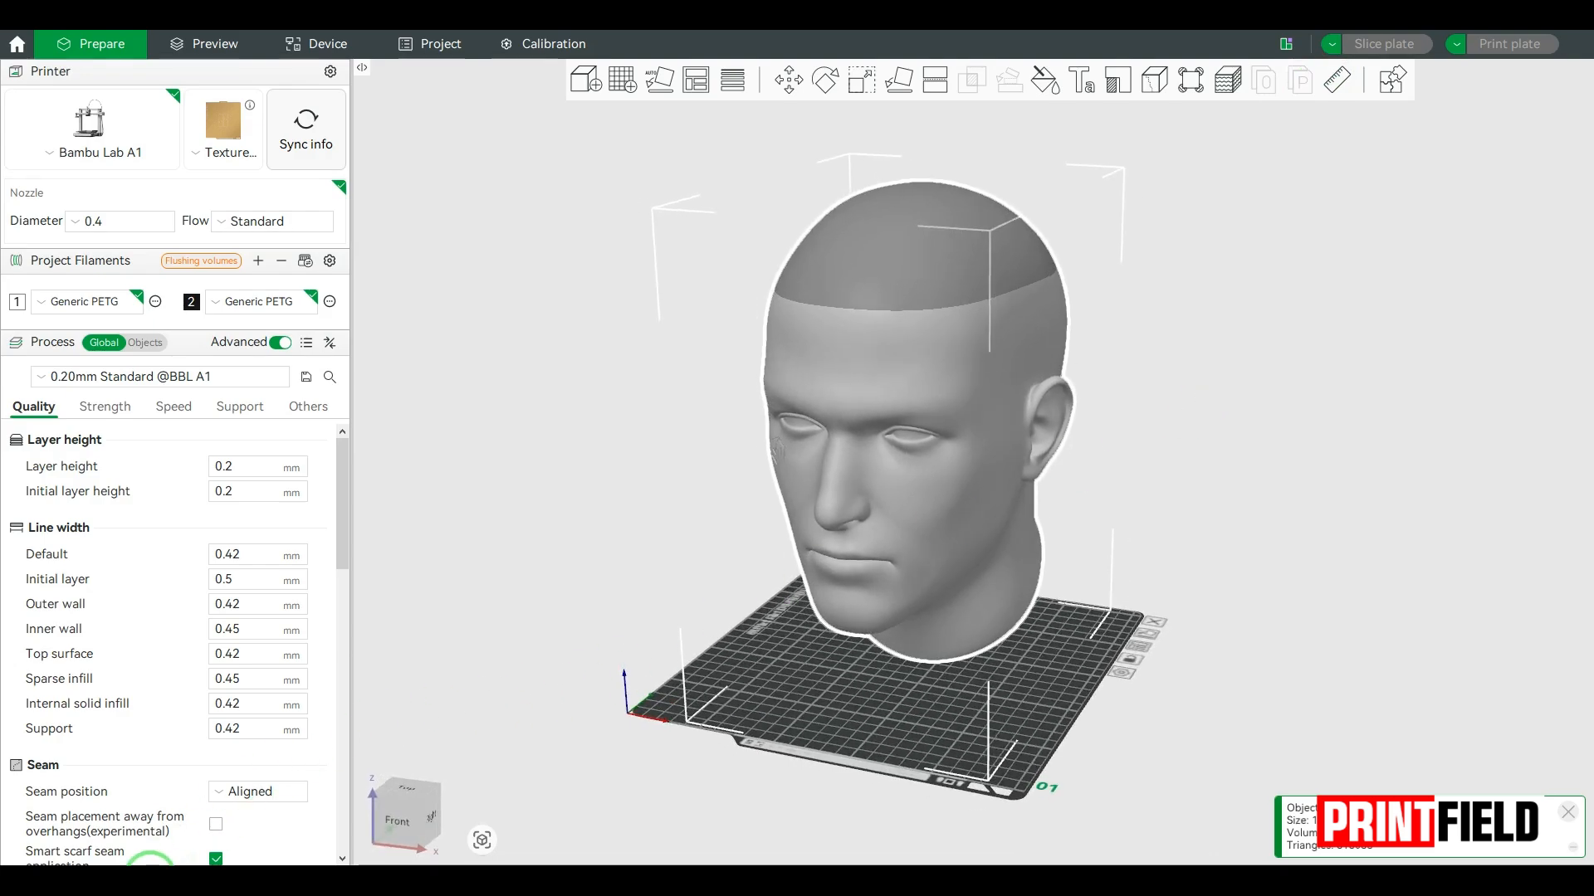
{"action": "mouse_move", "coordinate": [145, 879]}
{"action": "left_click", "coordinate": [124, 818]}
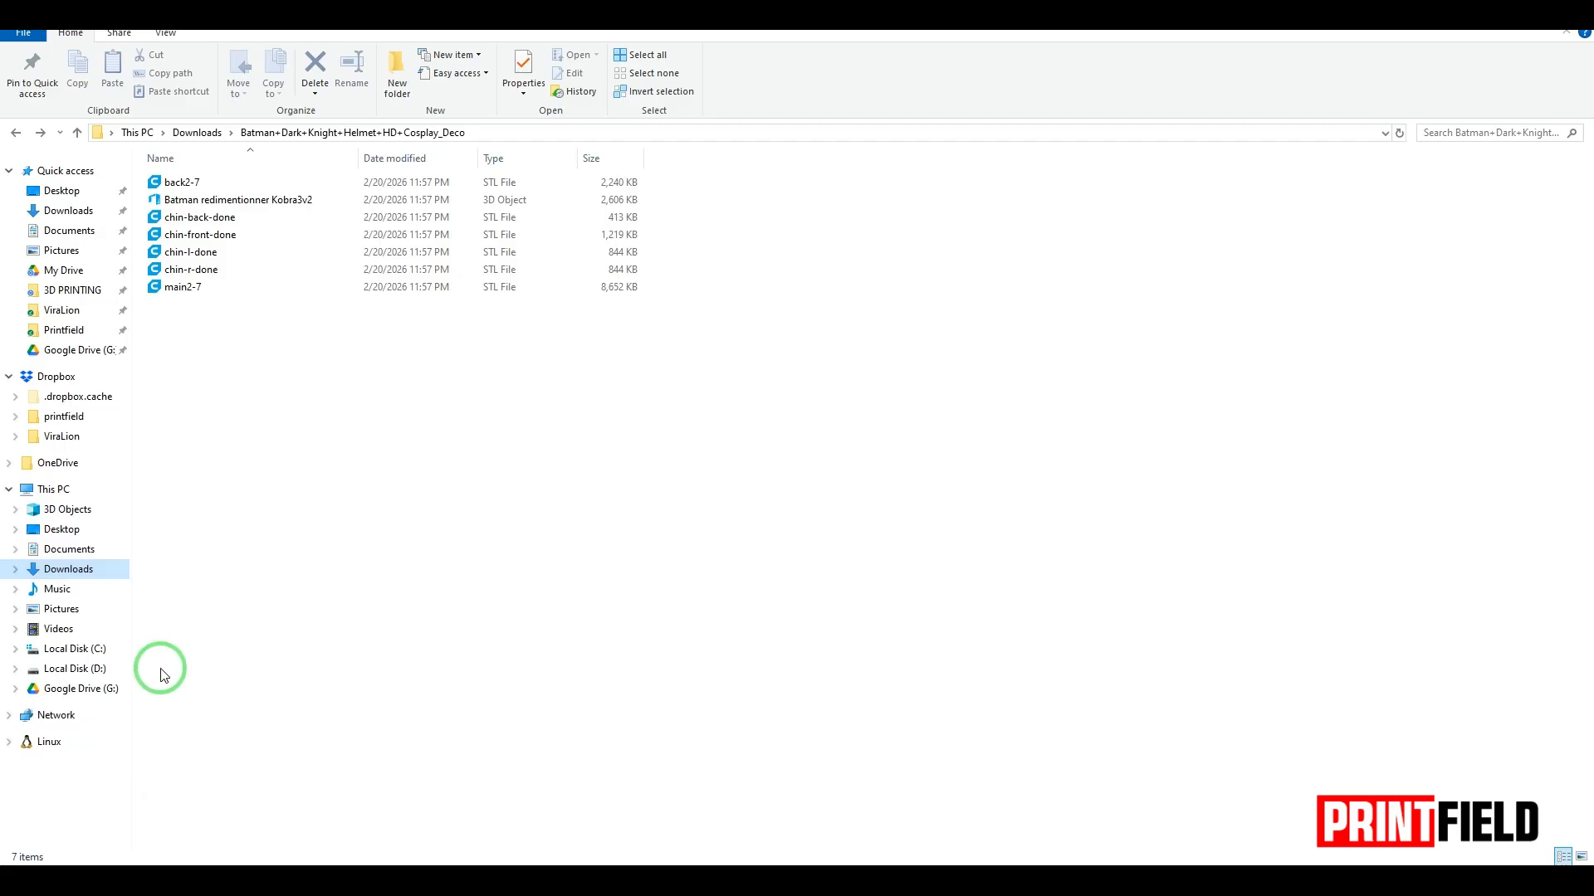
{"action": "left_click_drag", "start_coordinate": [180, 288], "coordinate": [1183, 480]}
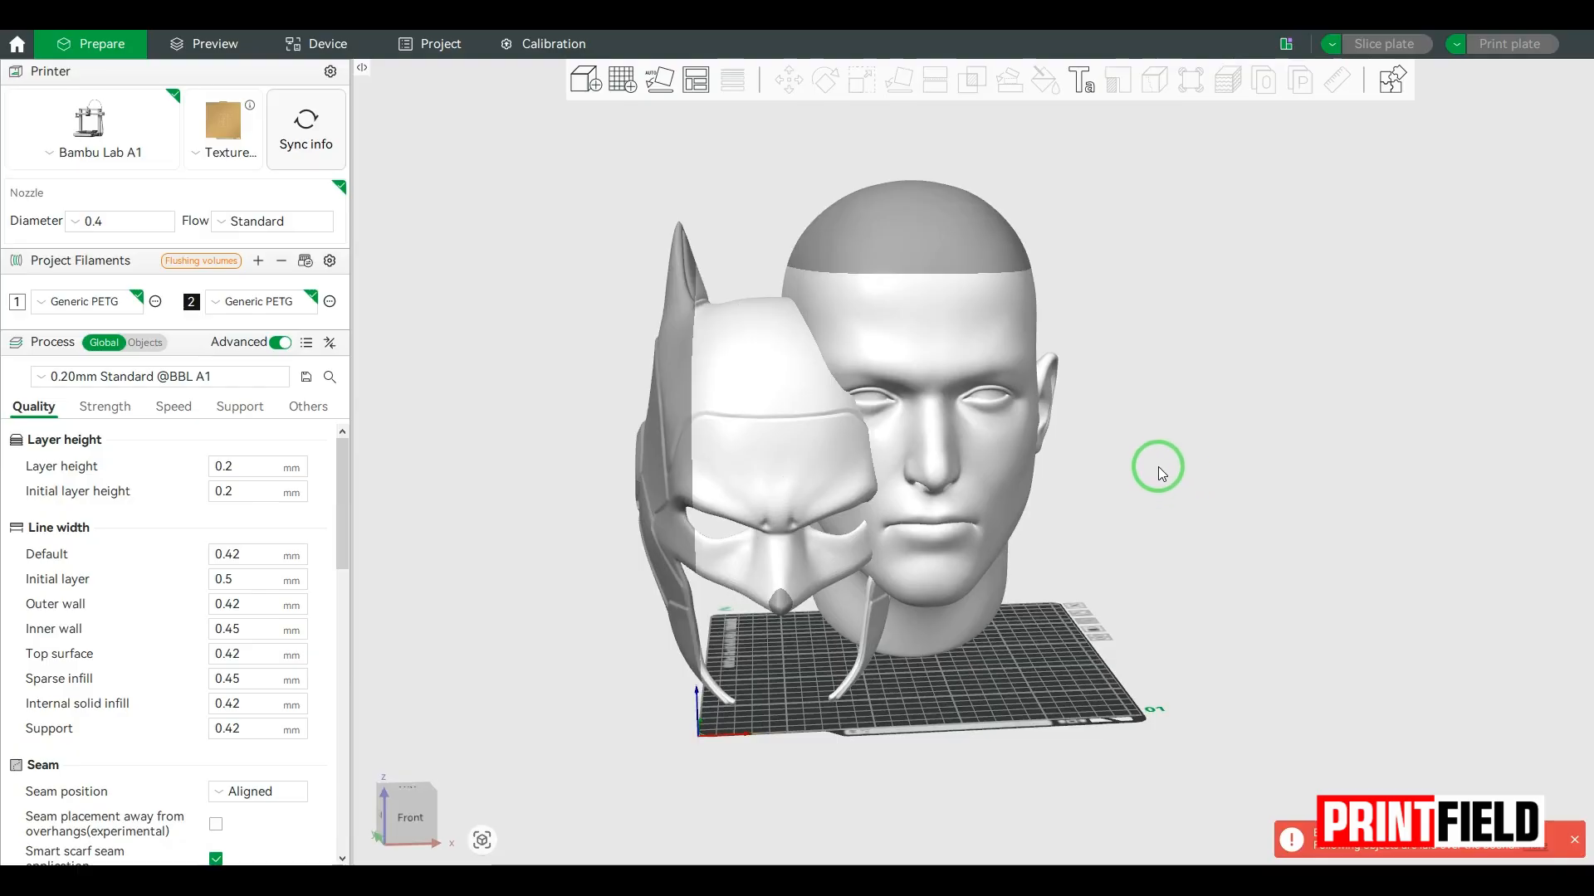
Step: In the assembly view, move the helmet onto the head, to about X 216.81 and Z 343.41 mm
{"action": "left_click", "coordinate": [1390, 83]}
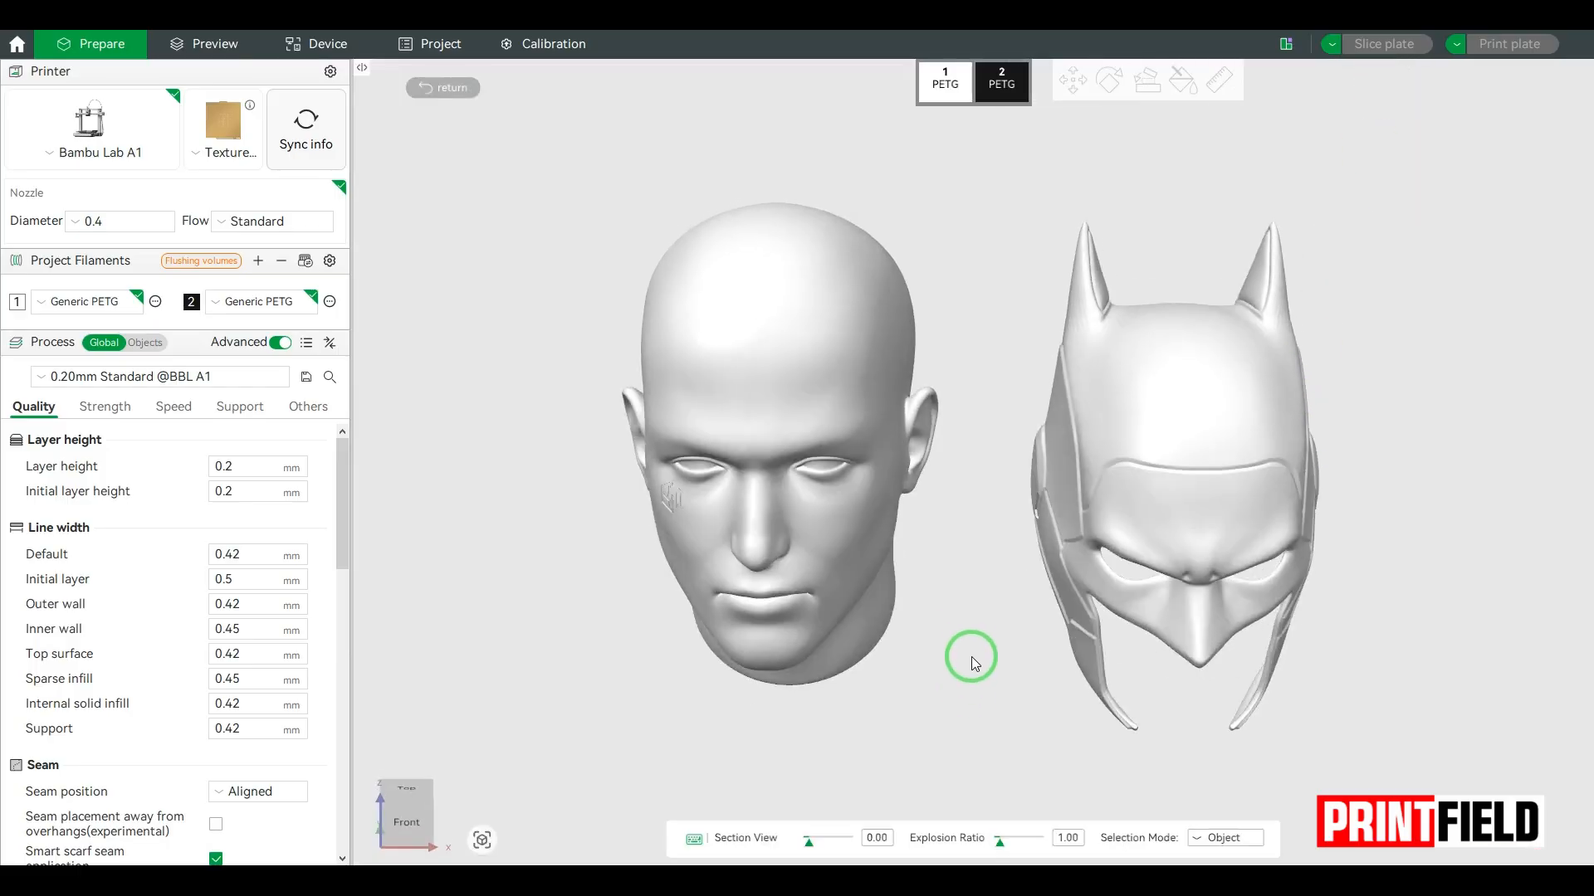
{"action": "mouse_move", "coordinate": [972, 639]}
{"action": "left_mouse_down"}
{"action": "mouse_move", "coordinate": [993, 646]}
{"action": "mouse_move", "coordinate": [908, 643]}
{"action": "mouse_move", "coordinate": [968, 644]}
{"action": "left_mouse_up"}
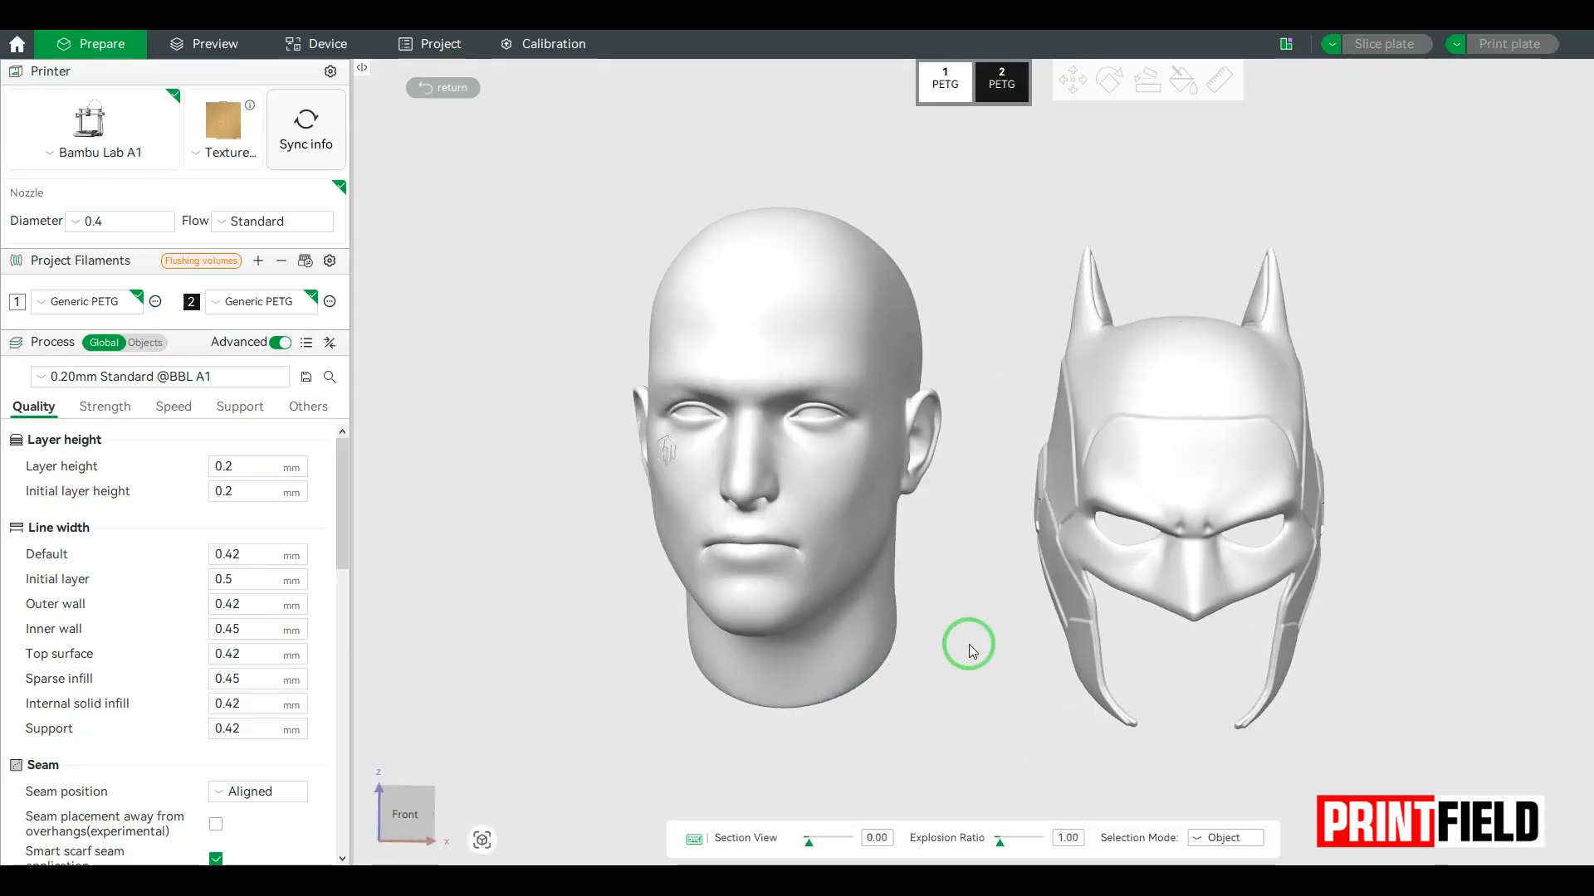
{"action": "left_click", "coordinate": [1147, 435]}
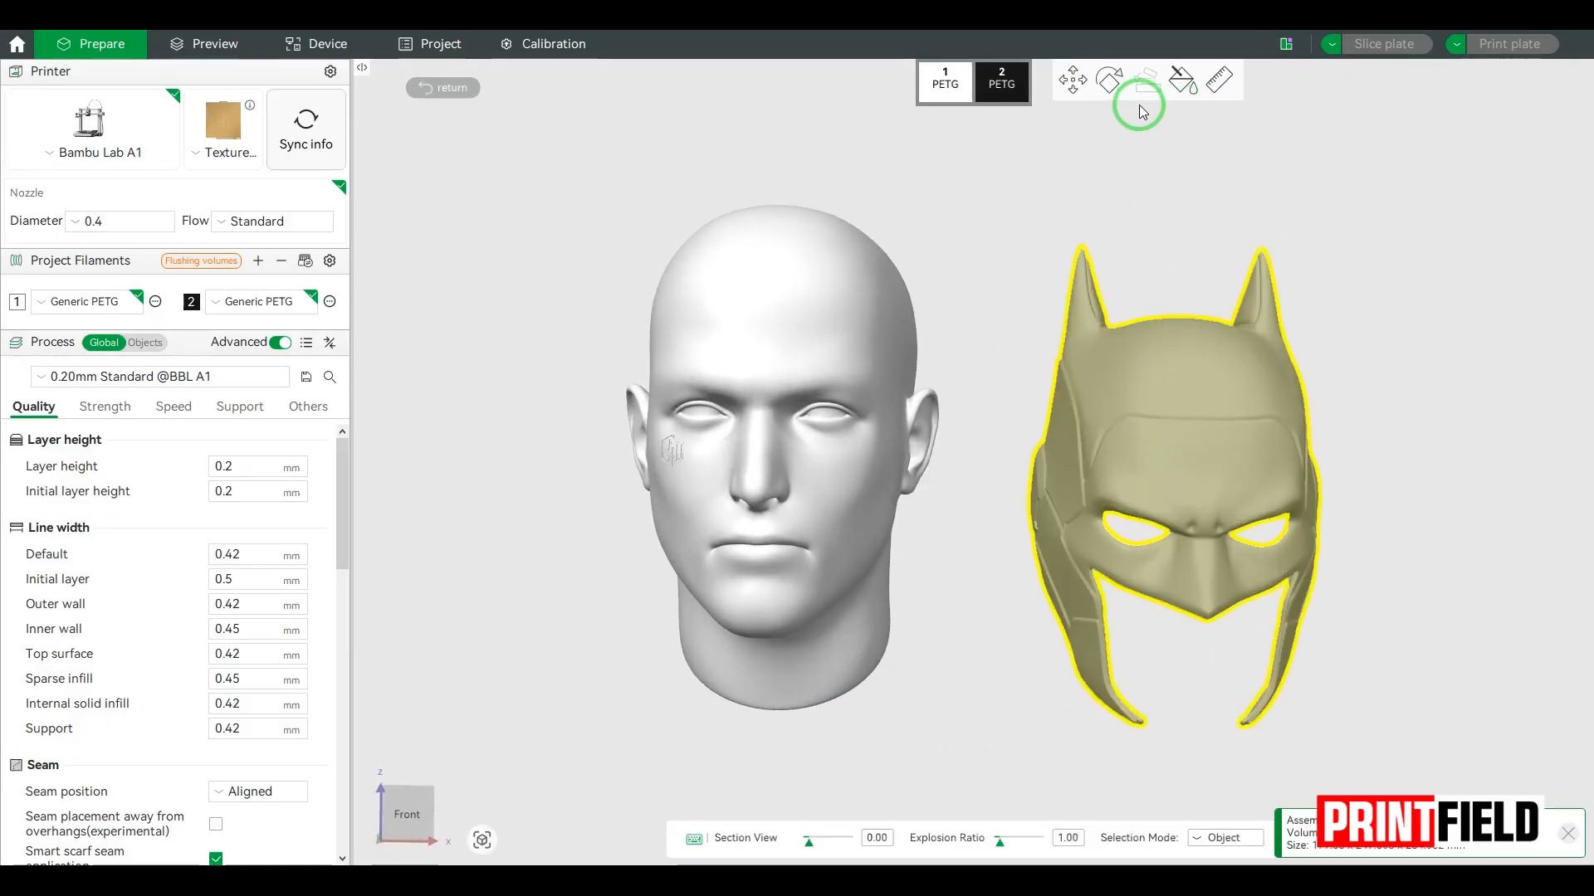
{"action": "left_click", "coordinate": [1072, 79]}
{"action": "left_click_drag", "start_coordinate": [1331, 474], "coordinate": [944, 486]}
{"action": "left_click_drag", "start_coordinate": [780, 302], "coordinate": [766, 212]}
Step: Refine the helmet's fit on the head to about Y -12.12 and Z 348.27 mm, check it from several sides, and leave the assembly view
{"action": "left_click_drag", "start_coordinate": [1024, 506], "coordinate": [1134, 536]}
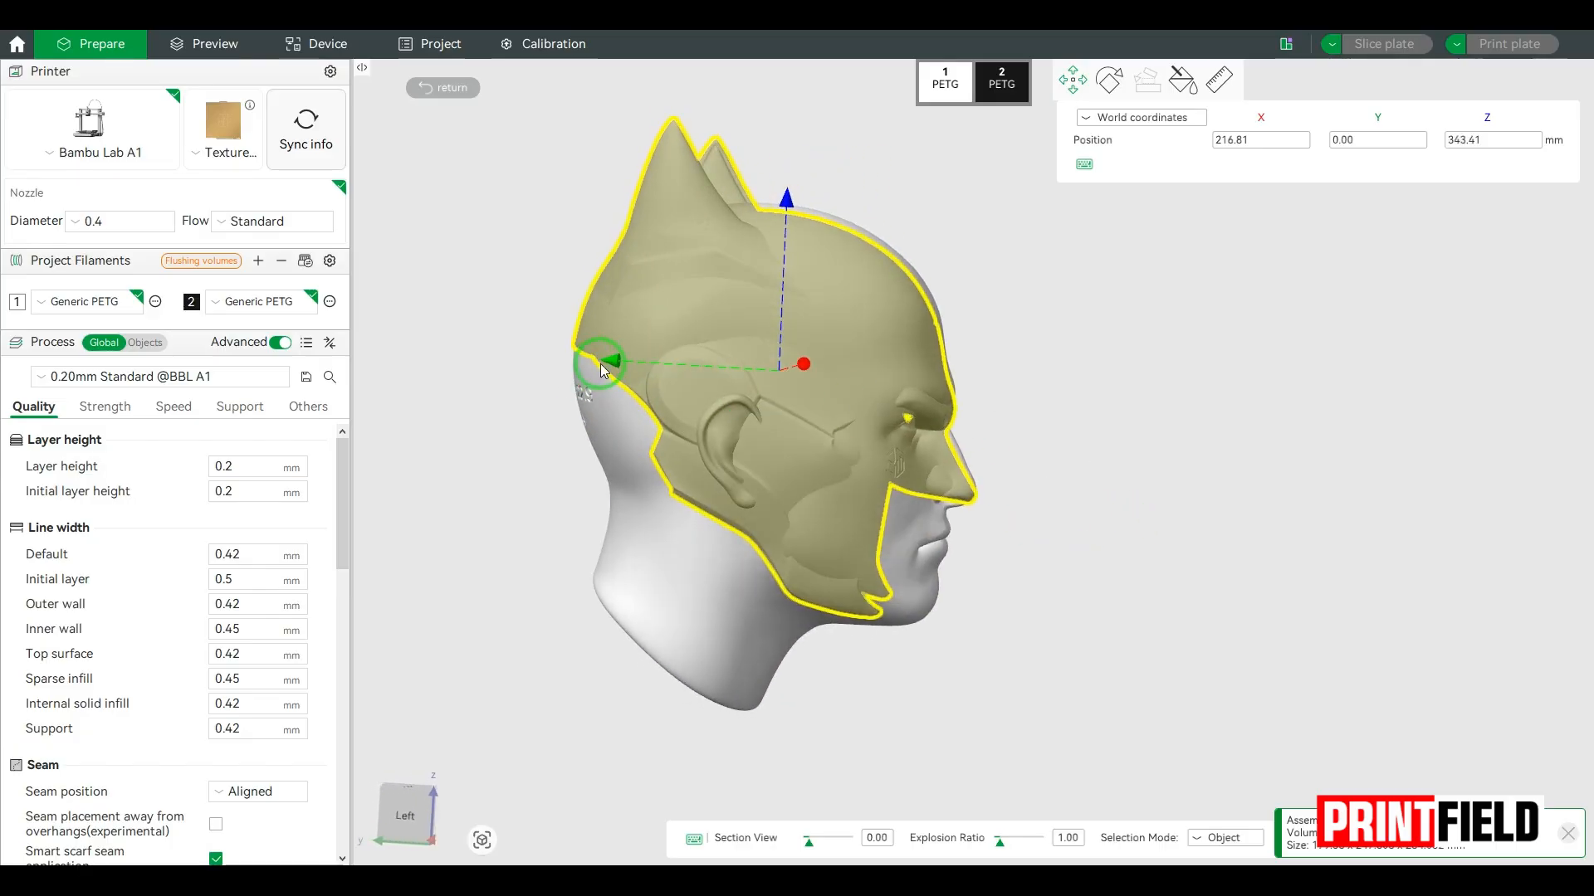
{"action": "left_click_drag", "start_coordinate": [611, 362], "coordinate": [637, 370]}
{"action": "left_click_drag", "start_coordinate": [1099, 615], "coordinate": [1010, 601]}
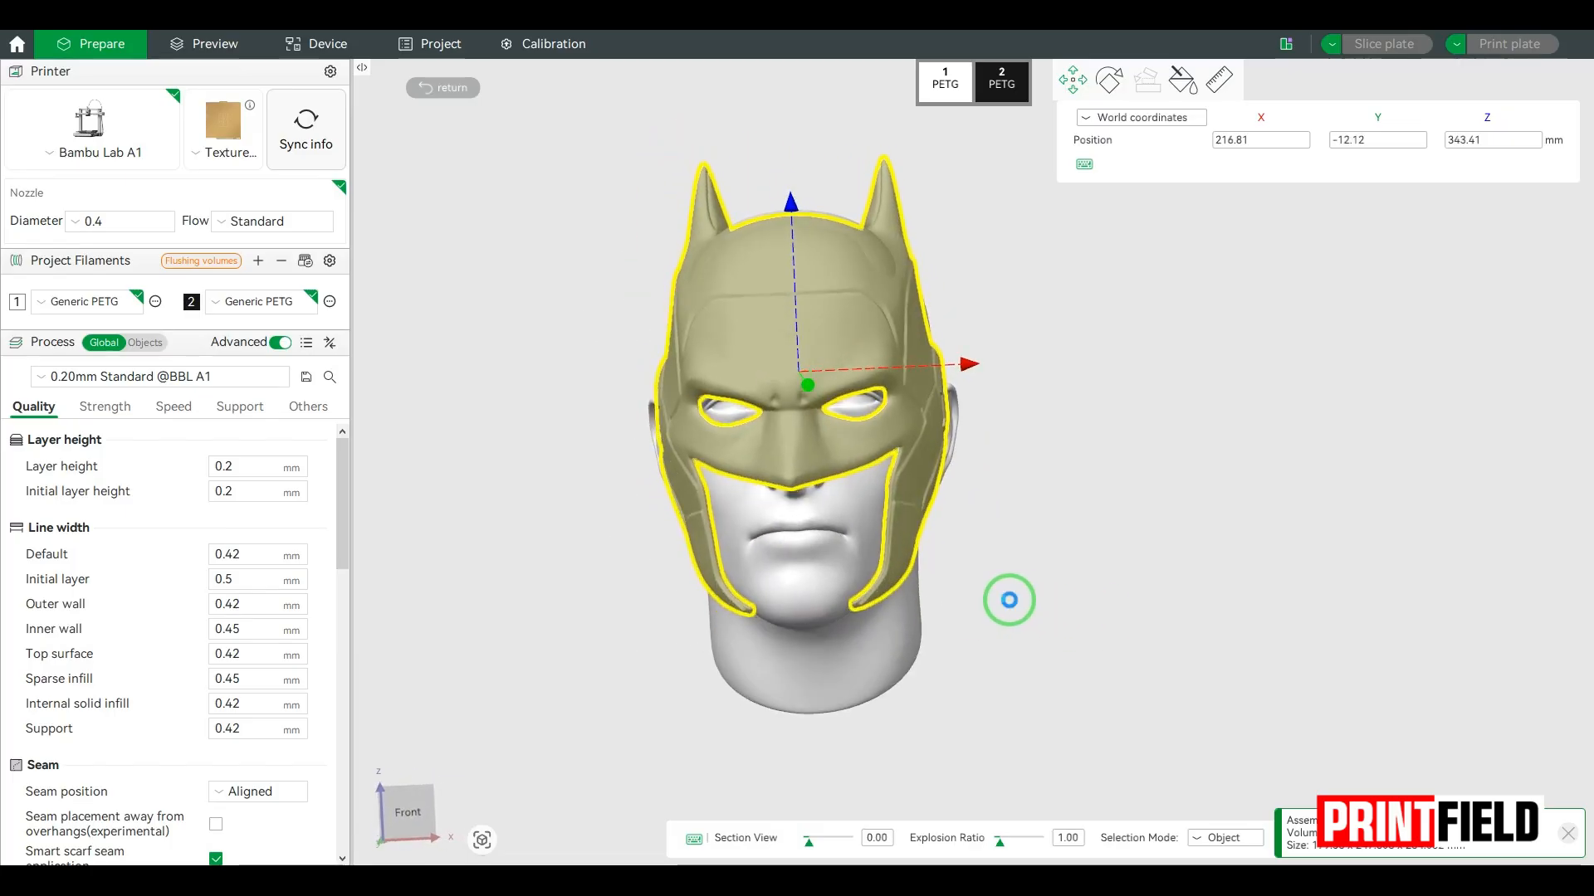
{"action": "left_click_drag", "start_coordinate": [797, 224], "coordinate": [791, 209]}
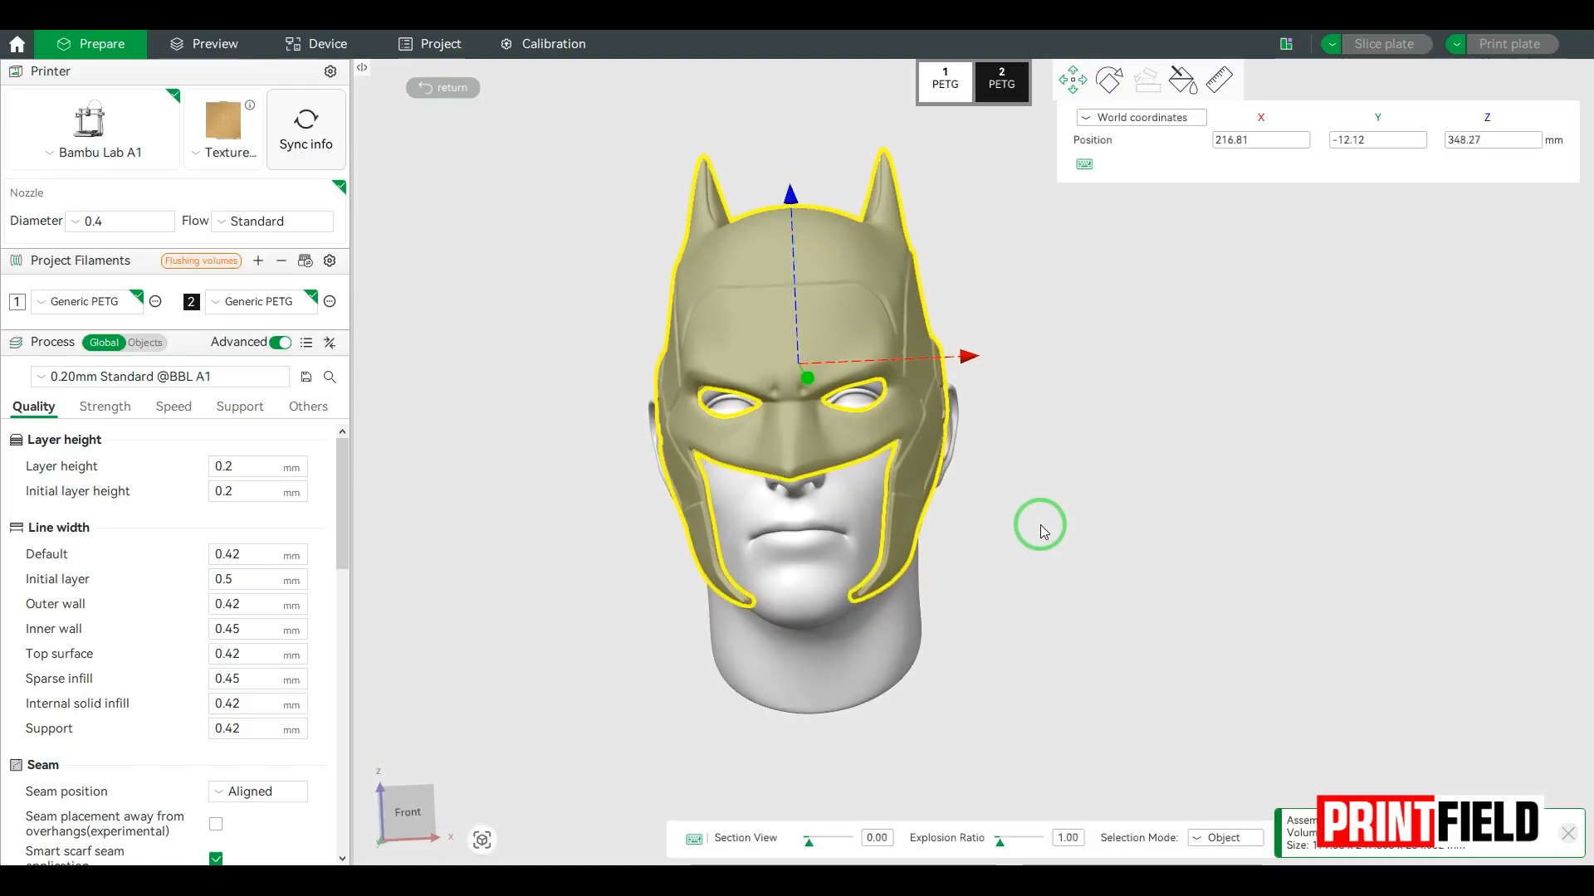
{"action": "left_click", "coordinate": [1016, 527]}
{"action": "left_click_drag", "start_coordinate": [1024, 529], "coordinate": [850, 432]}
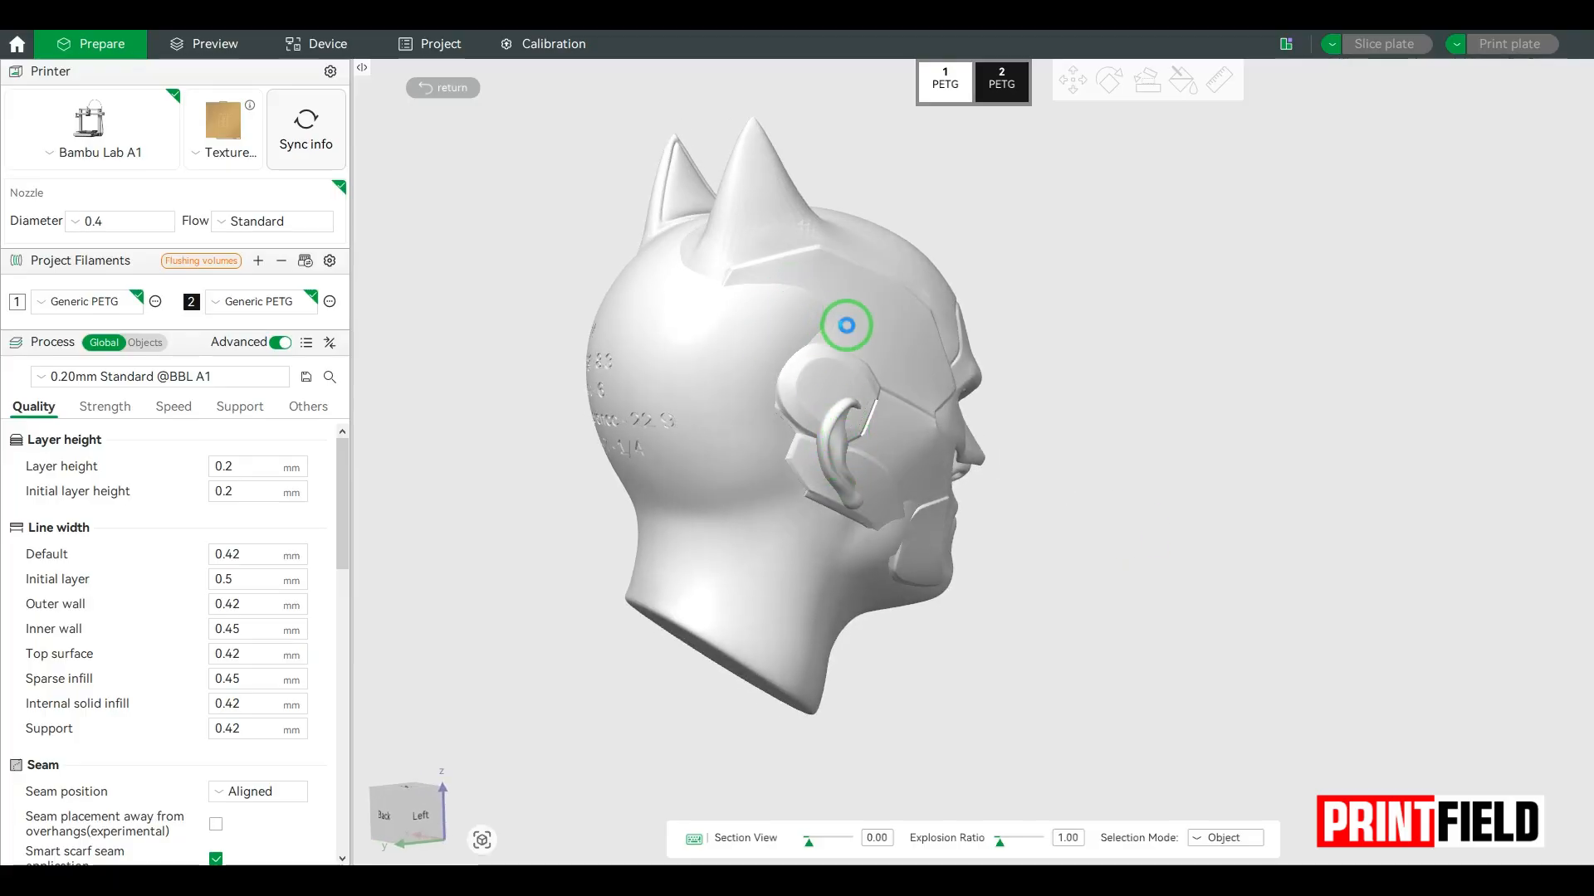
{"action": "left_click_drag", "start_coordinate": [1053, 425], "coordinate": [956, 442]}
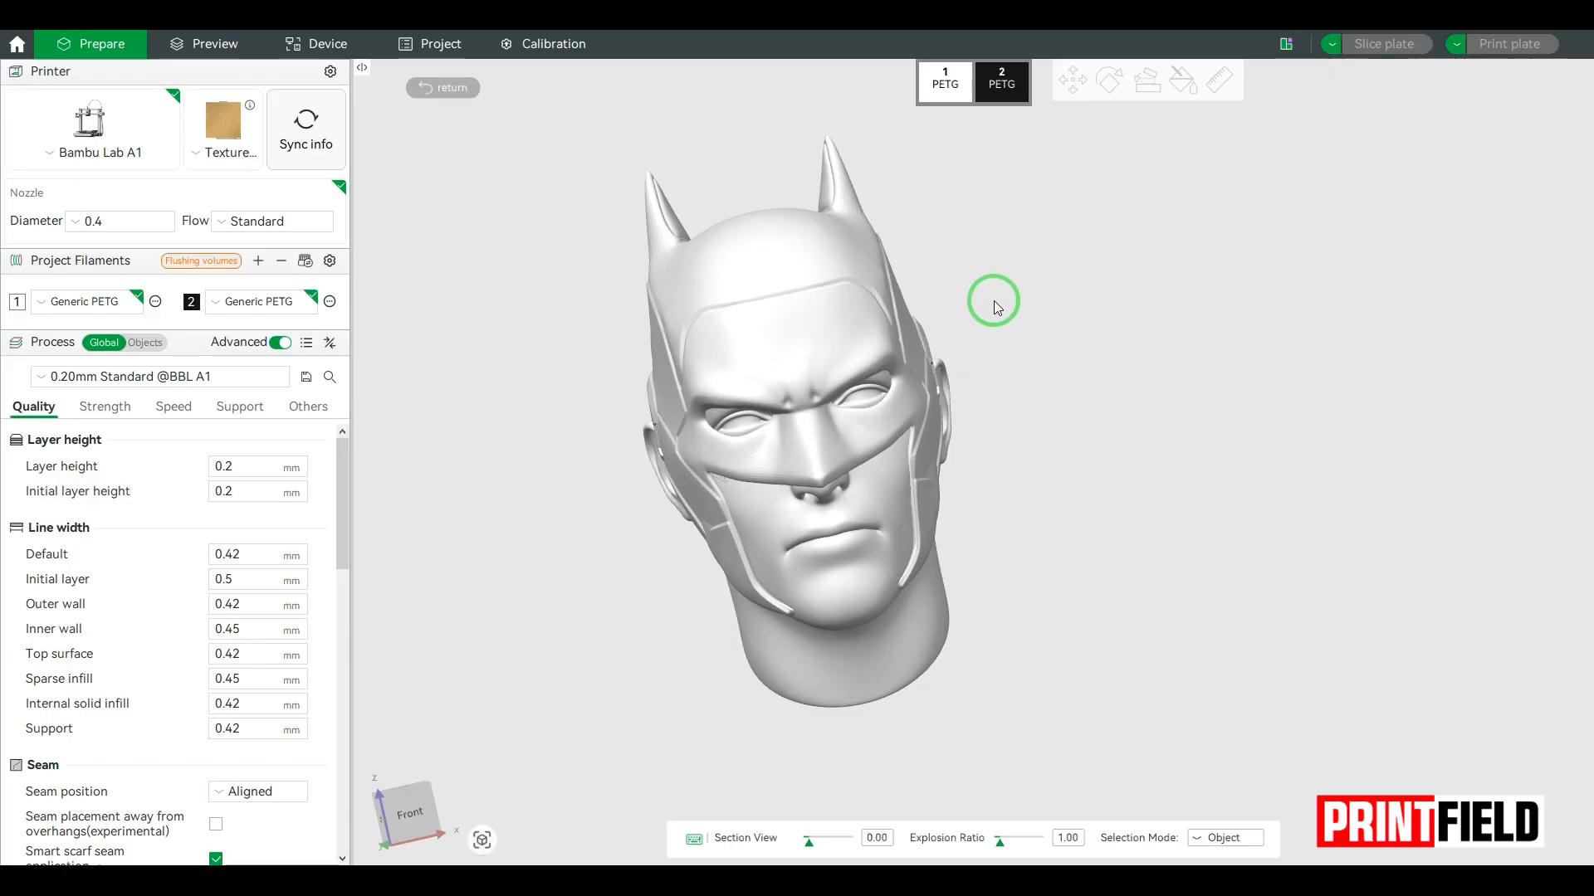
{"action": "left_click", "coordinate": [449, 88]}
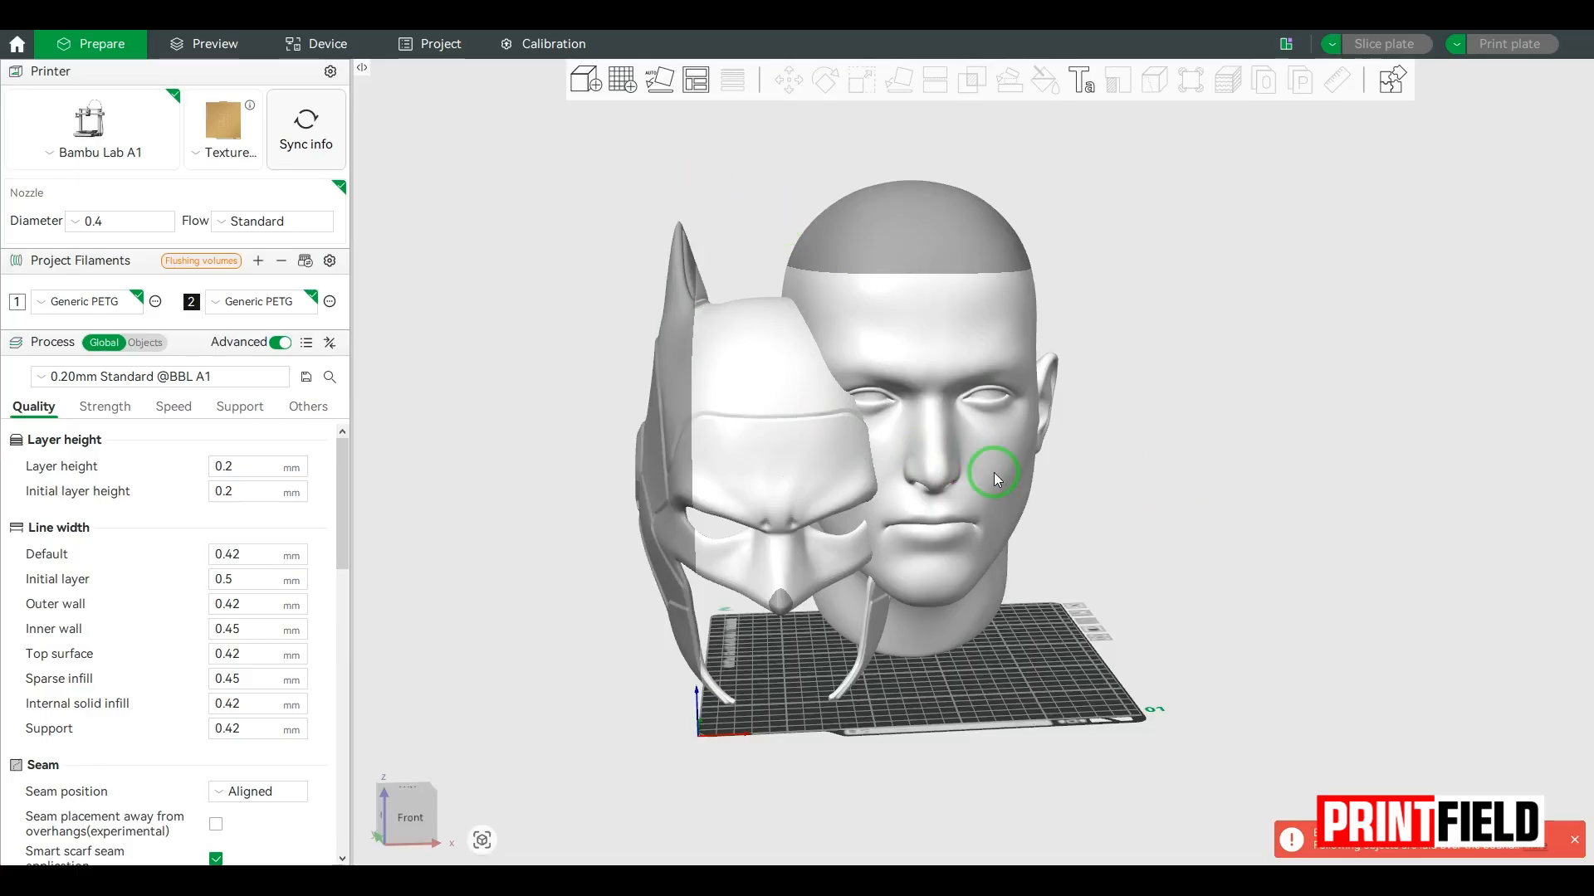
Step: Move the head off the build plate beside the helmet, and shift the helmet towards the plate's middle
{"action": "left_click_drag", "start_coordinate": [934, 356], "coordinate": [1331, 376]}
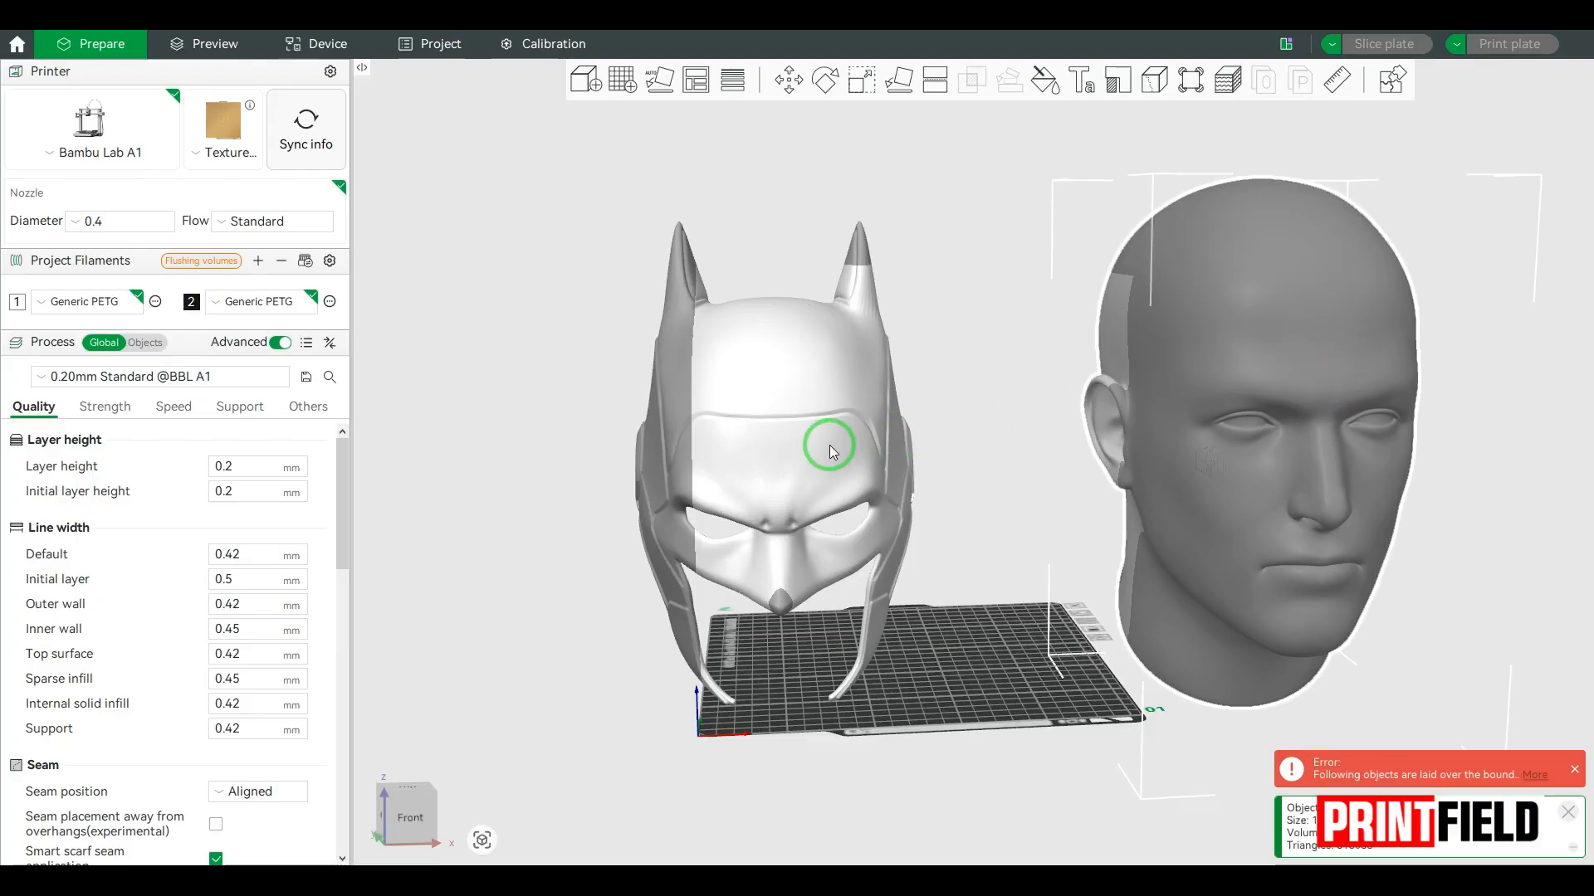
{"action": "left_click_drag", "start_coordinate": [829, 445], "coordinate": [938, 442]}
Step: Measure the helmet's inner width between two matching points on the inside walls above the ear recesses
{"action": "left_click_drag", "start_coordinate": [705, 470], "coordinate": [874, 453]}
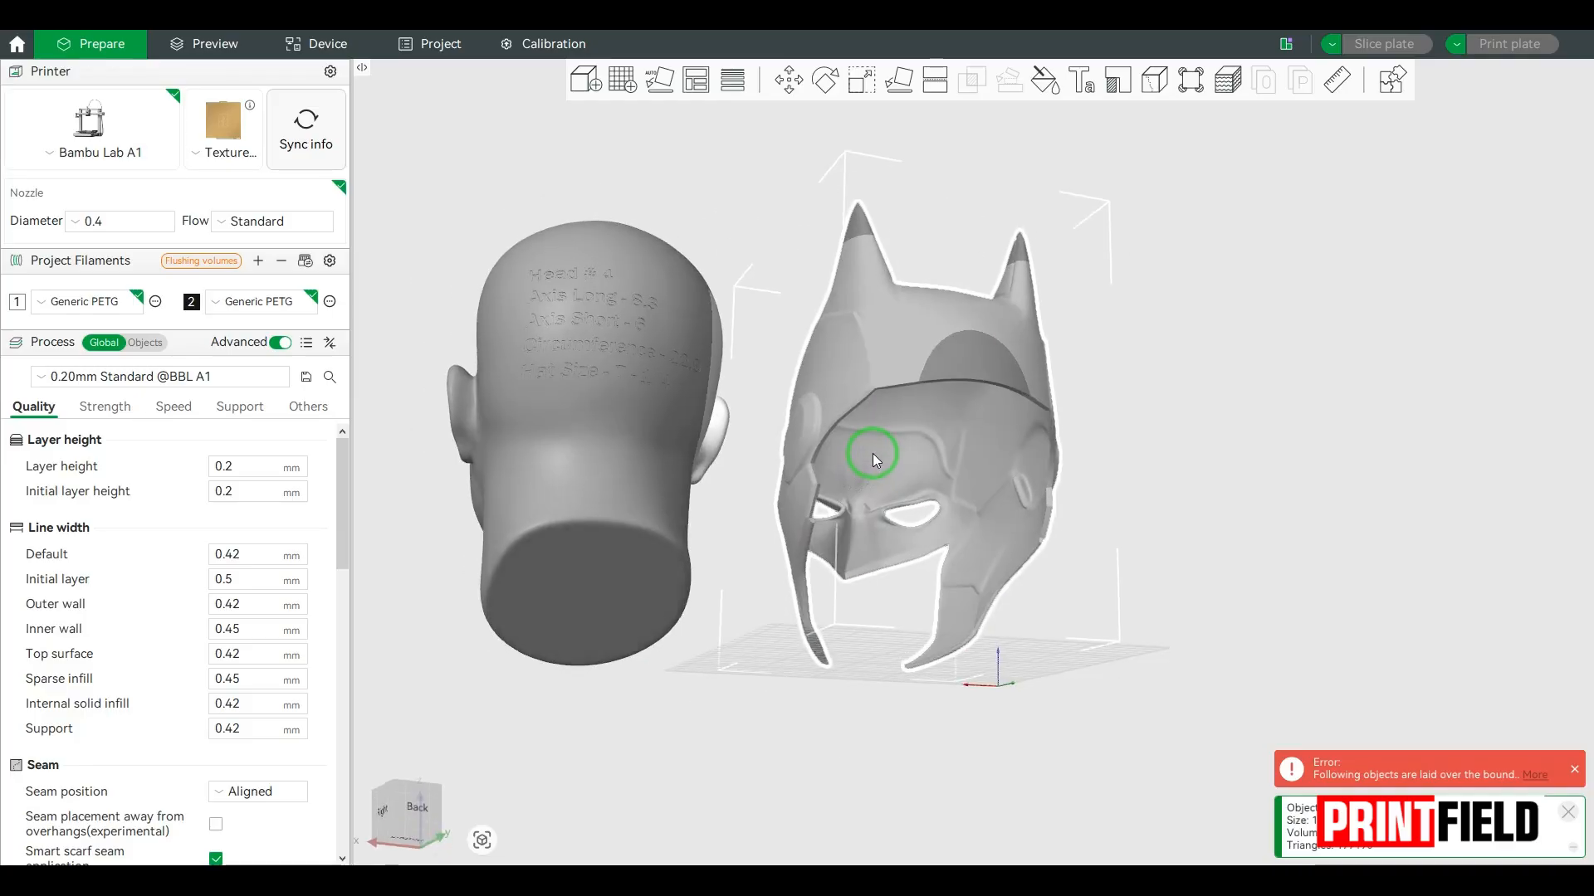
{"action": "left_click", "coordinate": [1335, 81]}
{"action": "left_click_drag", "start_coordinate": [1160, 445], "coordinate": [1001, 449]}
{"action": "scroll", "coordinate": [1001, 450], "scroll_direction": "up", "scroll_amount": 6}
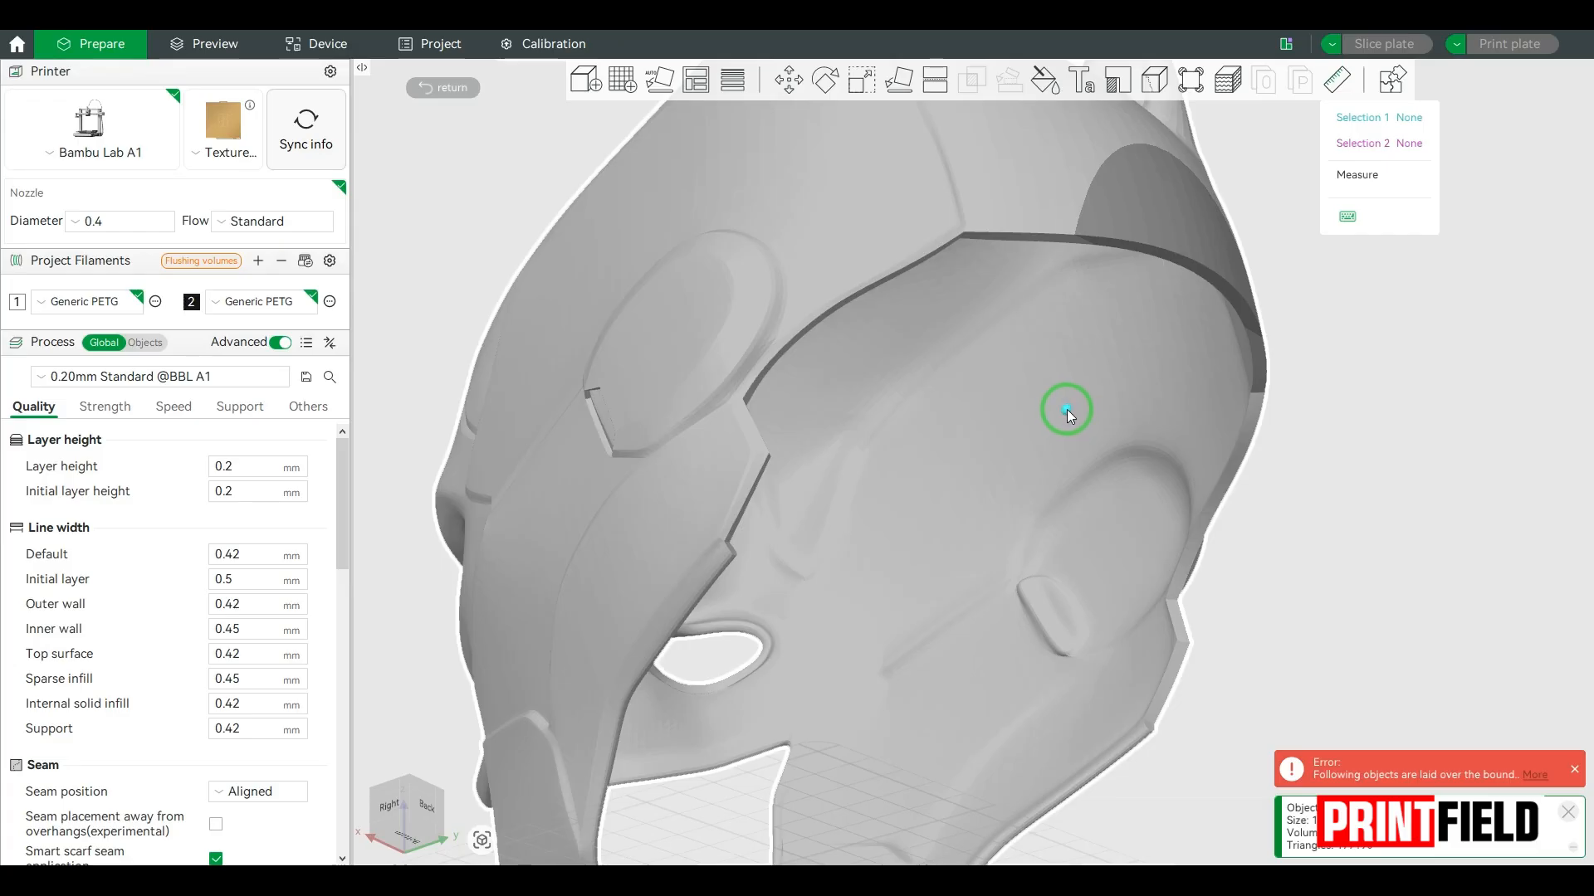
{"action": "left_click", "coordinate": [1068, 410]}
{"action": "left_click_drag", "start_coordinate": [1353, 455], "coordinate": [1233, 461]}
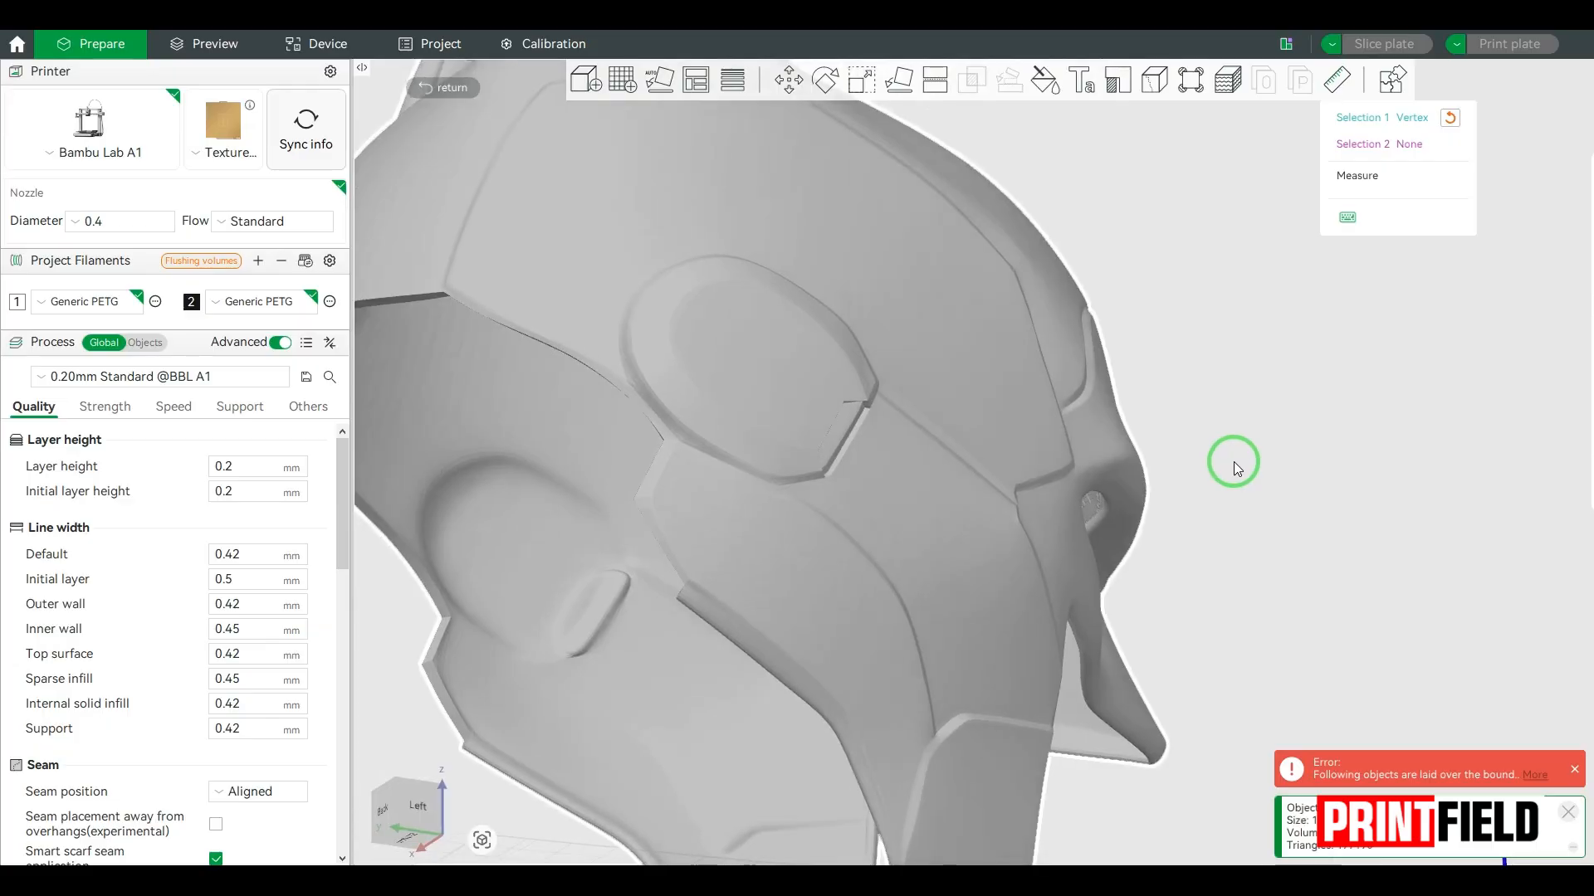
{"action": "left_click", "coordinate": [535, 411]}
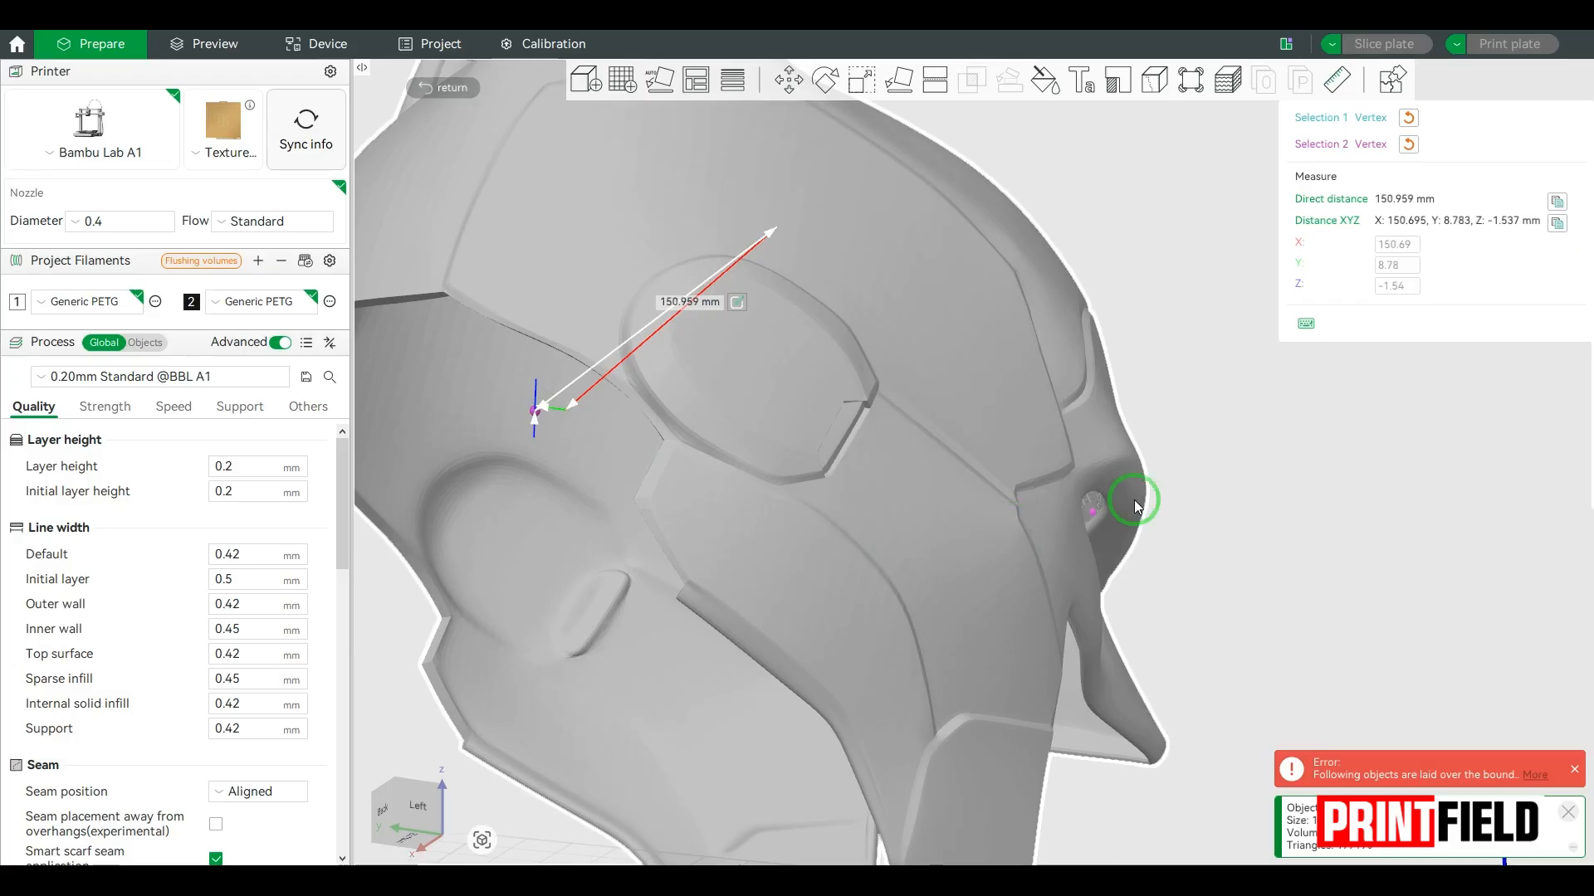
Step: Scale the whole helmet so its measured inner width is 159 mm
{"action": "left_click_drag", "start_coordinate": [1272, 444], "coordinate": [1245, 452]}
{"action": "left_click_drag", "start_coordinate": [1193, 474], "coordinate": [1138, 491]}
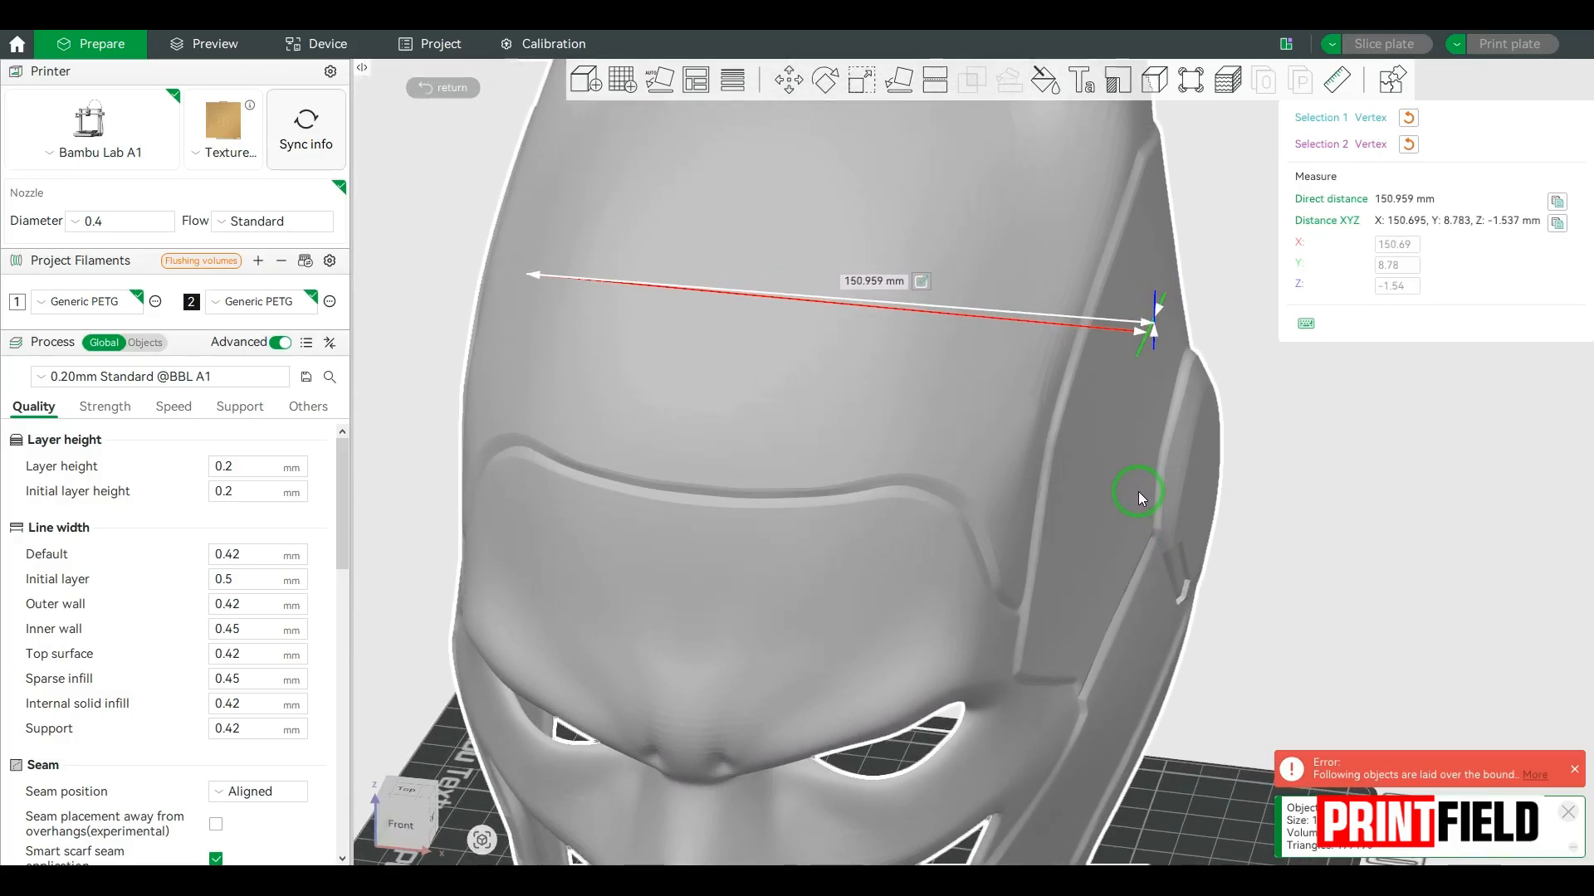
{"action": "left_click", "coordinate": [921, 283]}
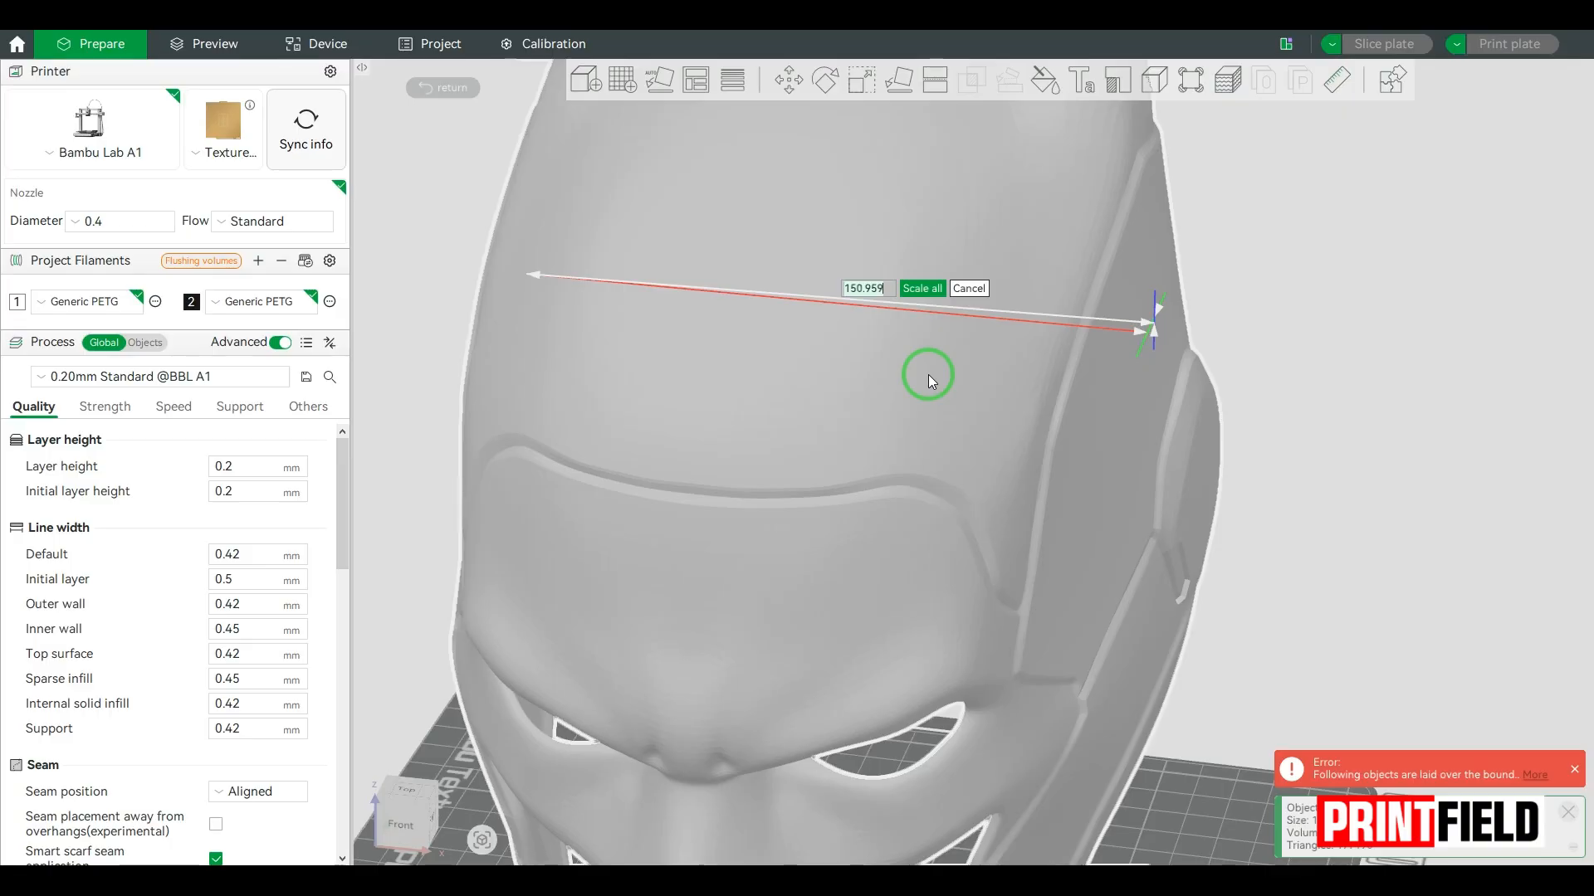
{"action": "type", "text": "159"}
{"action": "key", "text": "Return"}
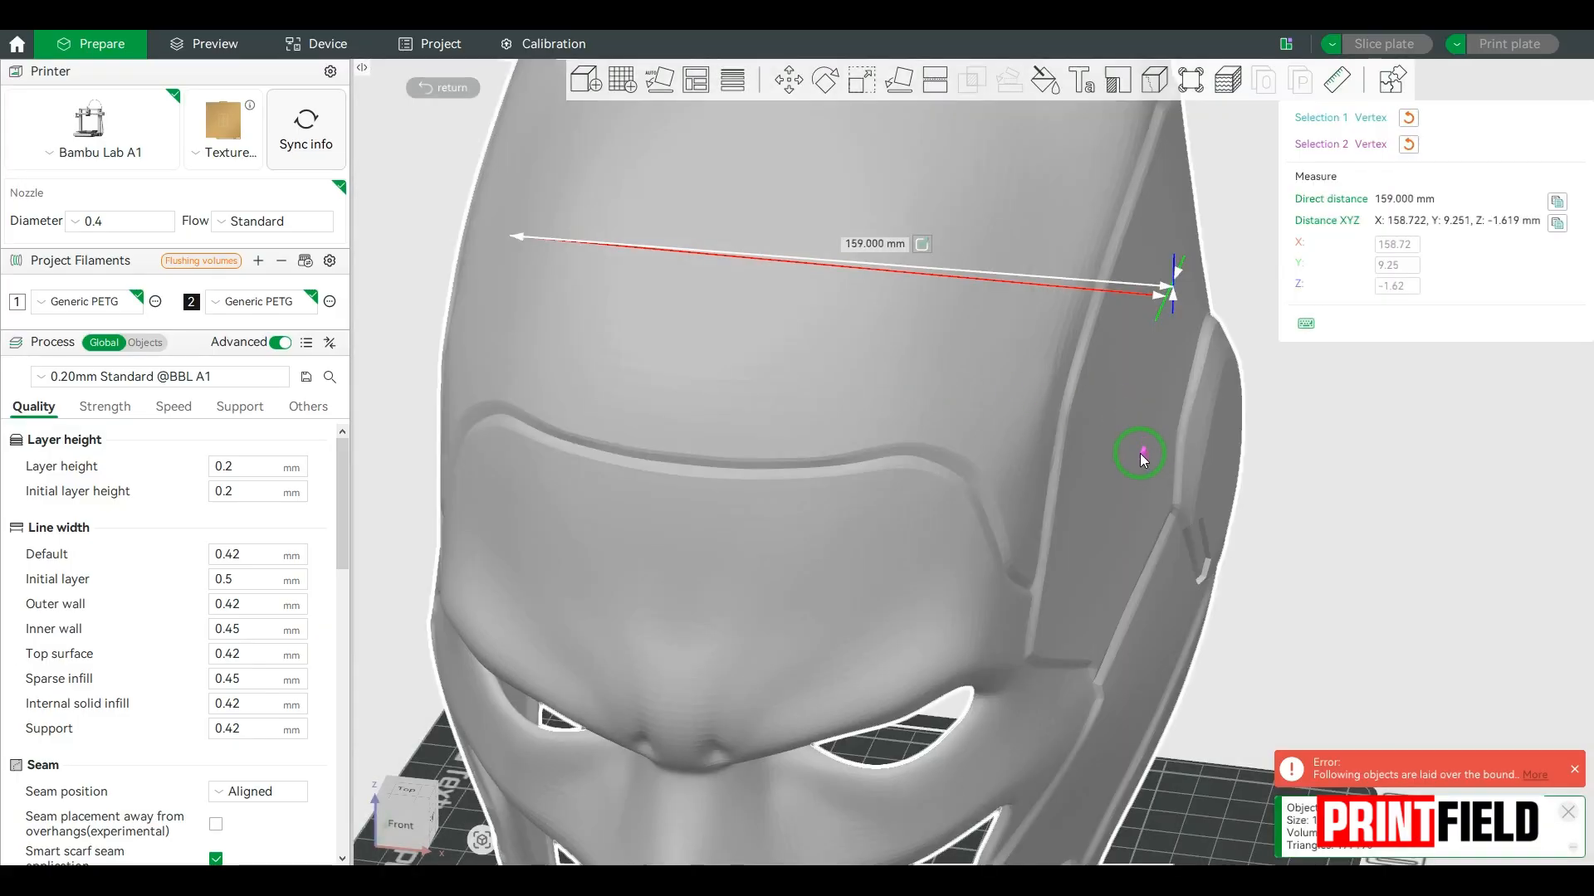
Step: Examine the fit of the rescaled helmet on the head in the assembly view, from the back and the front
{"action": "scroll", "coordinate": [1138, 453], "scroll_direction": "down", "scroll_amount": 10}
{"action": "left_click_drag", "start_coordinate": [1223, 495], "coordinate": [838, 488]}
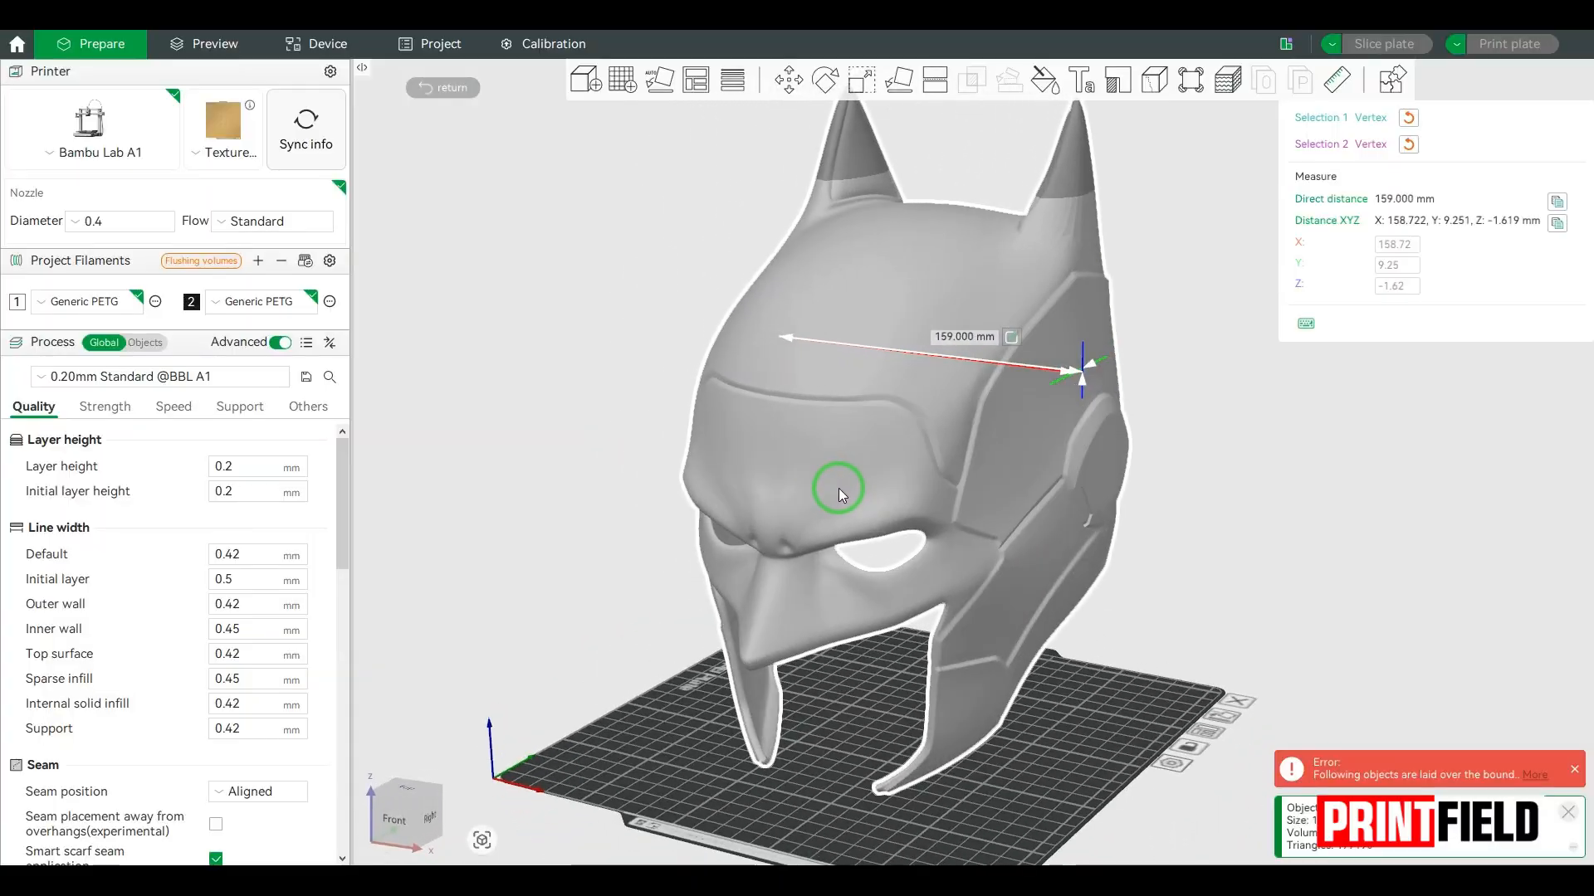
{"action": "left_click", "coordinate": [1391, 83]}
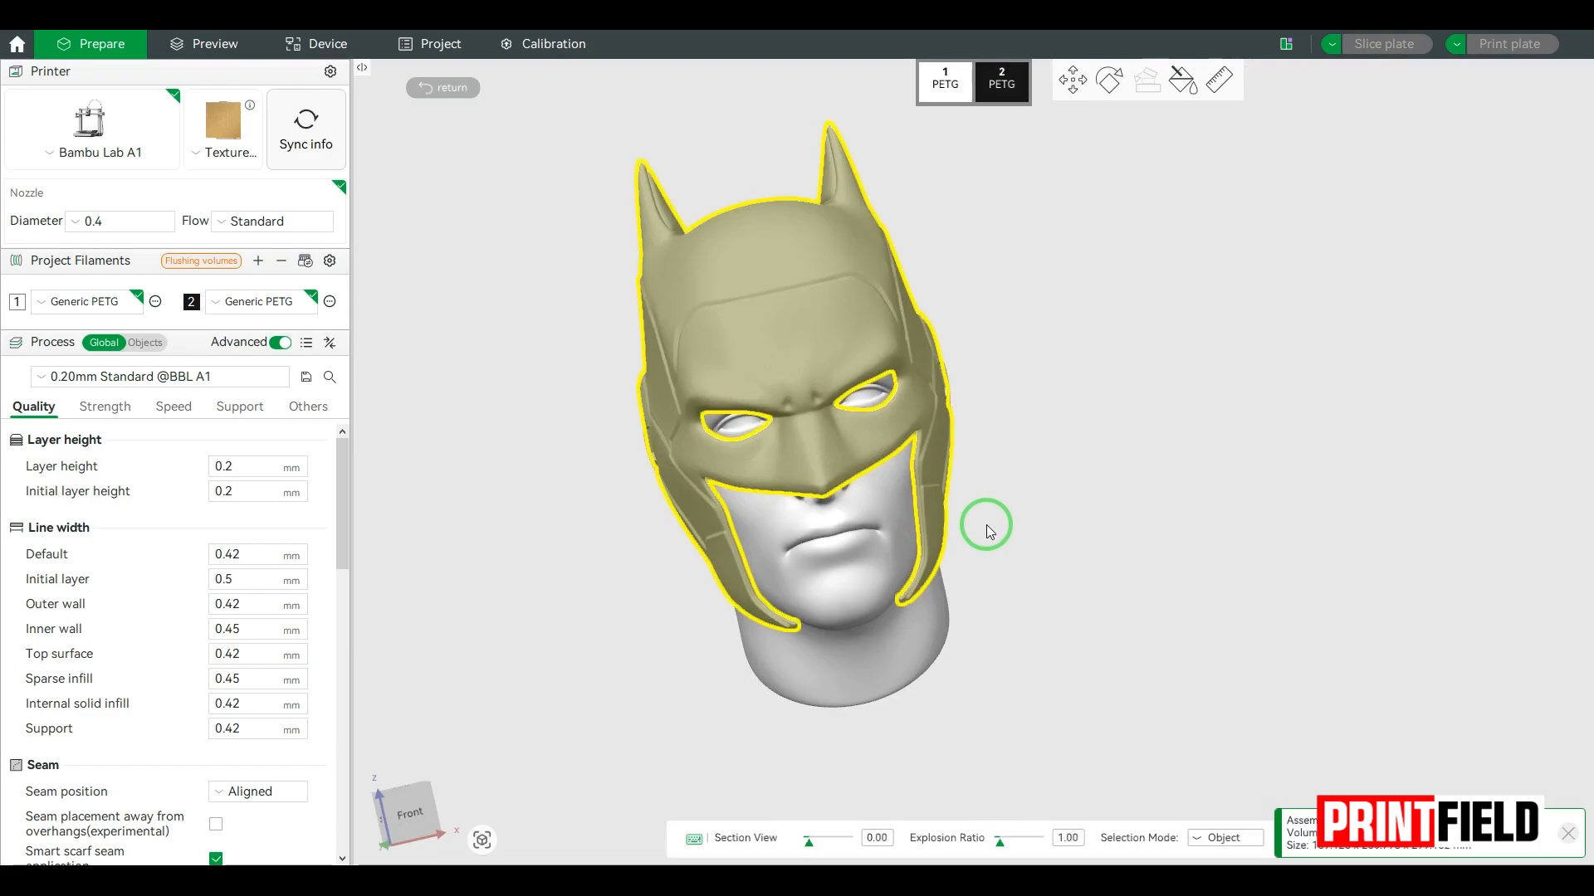
{"action": "left_click", "coordinate": [993, 555]}
{"action": "left_click_drag", "start_coordinate": [992, 552], "coordinate": [1177, 583]}
{"action": "scroll", "coordinate": [900, 496], "scroll_direction": "up", "scroll_amount": 10}
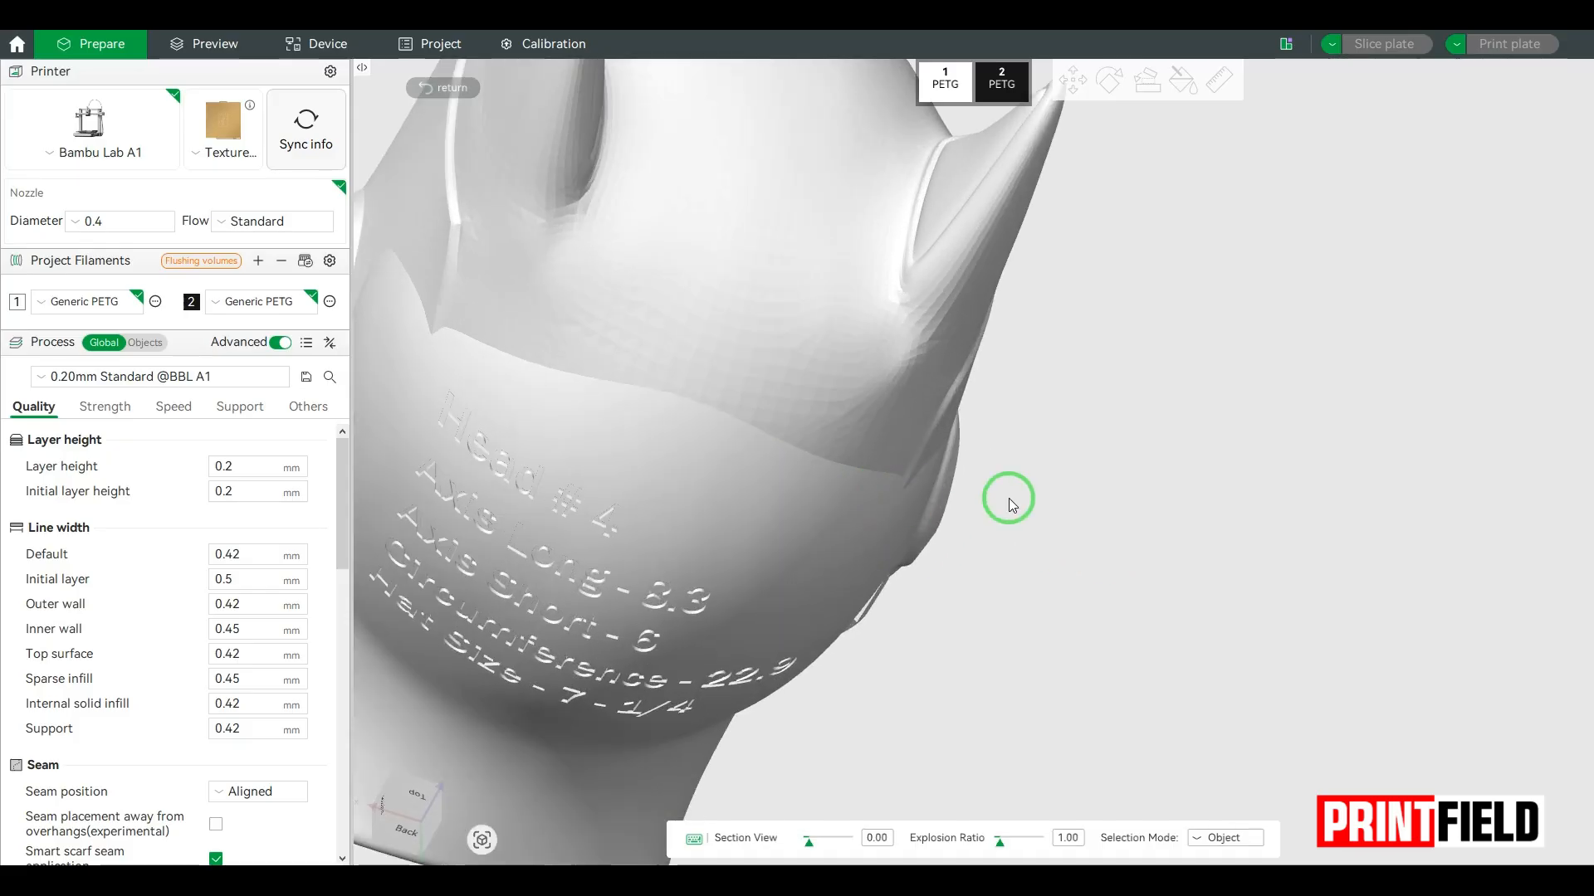
{"action": "left_click_drag", "start_coordinate": [1102, 475], "coordinate": [979, 566]}
{"action": "scroll", "coordinate": [1228, 545], "scroll_direction": "down", "scroll_amount": 6}
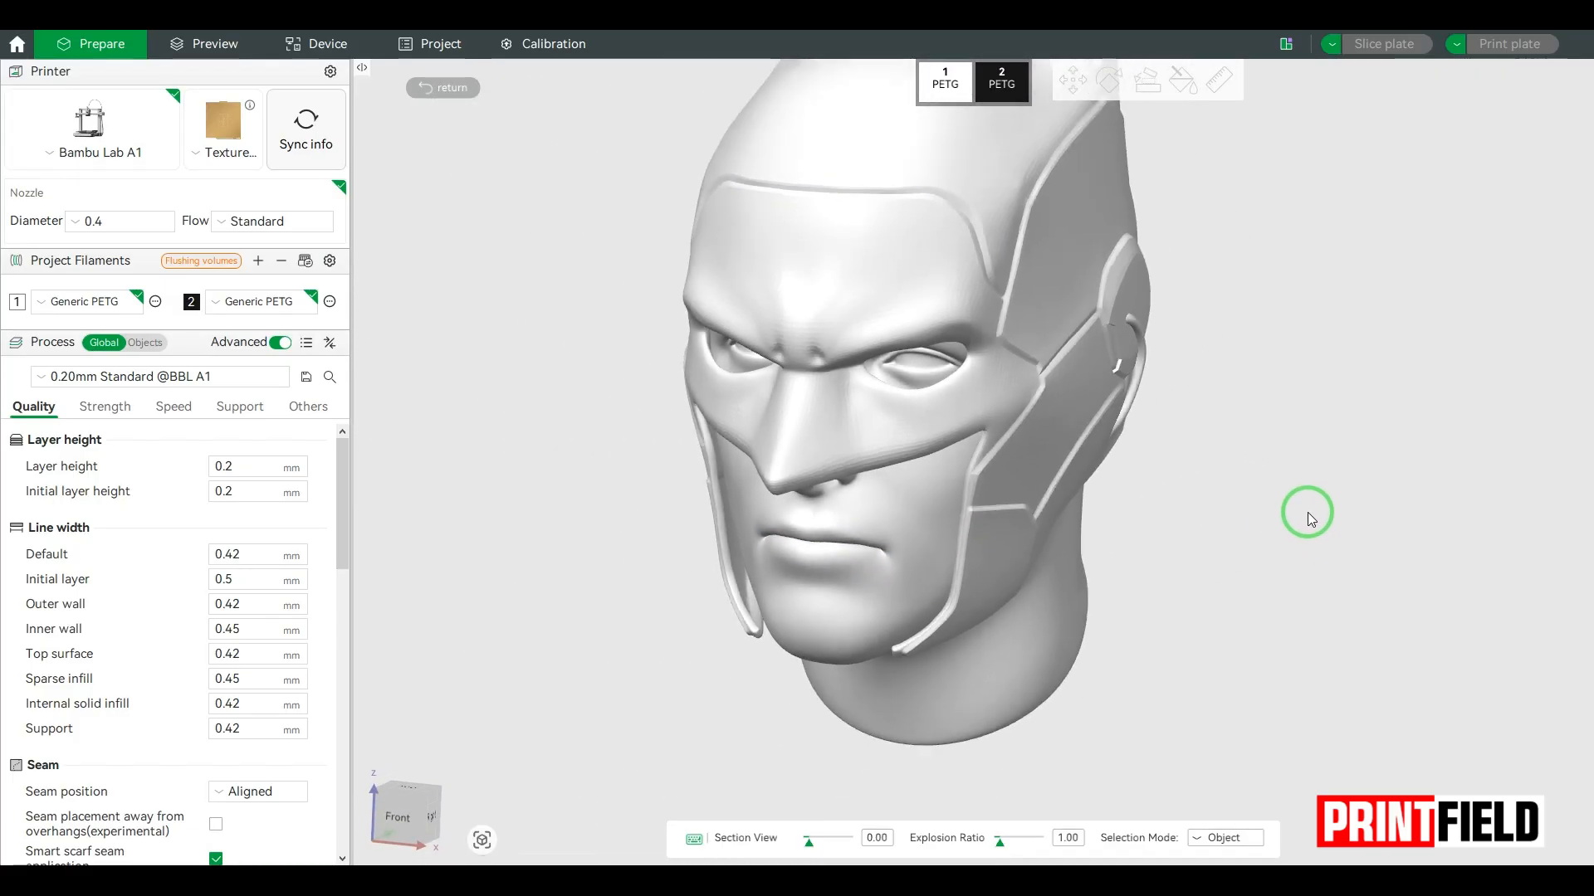
{"action": "left_click", "coordinate": [1056, 315]}
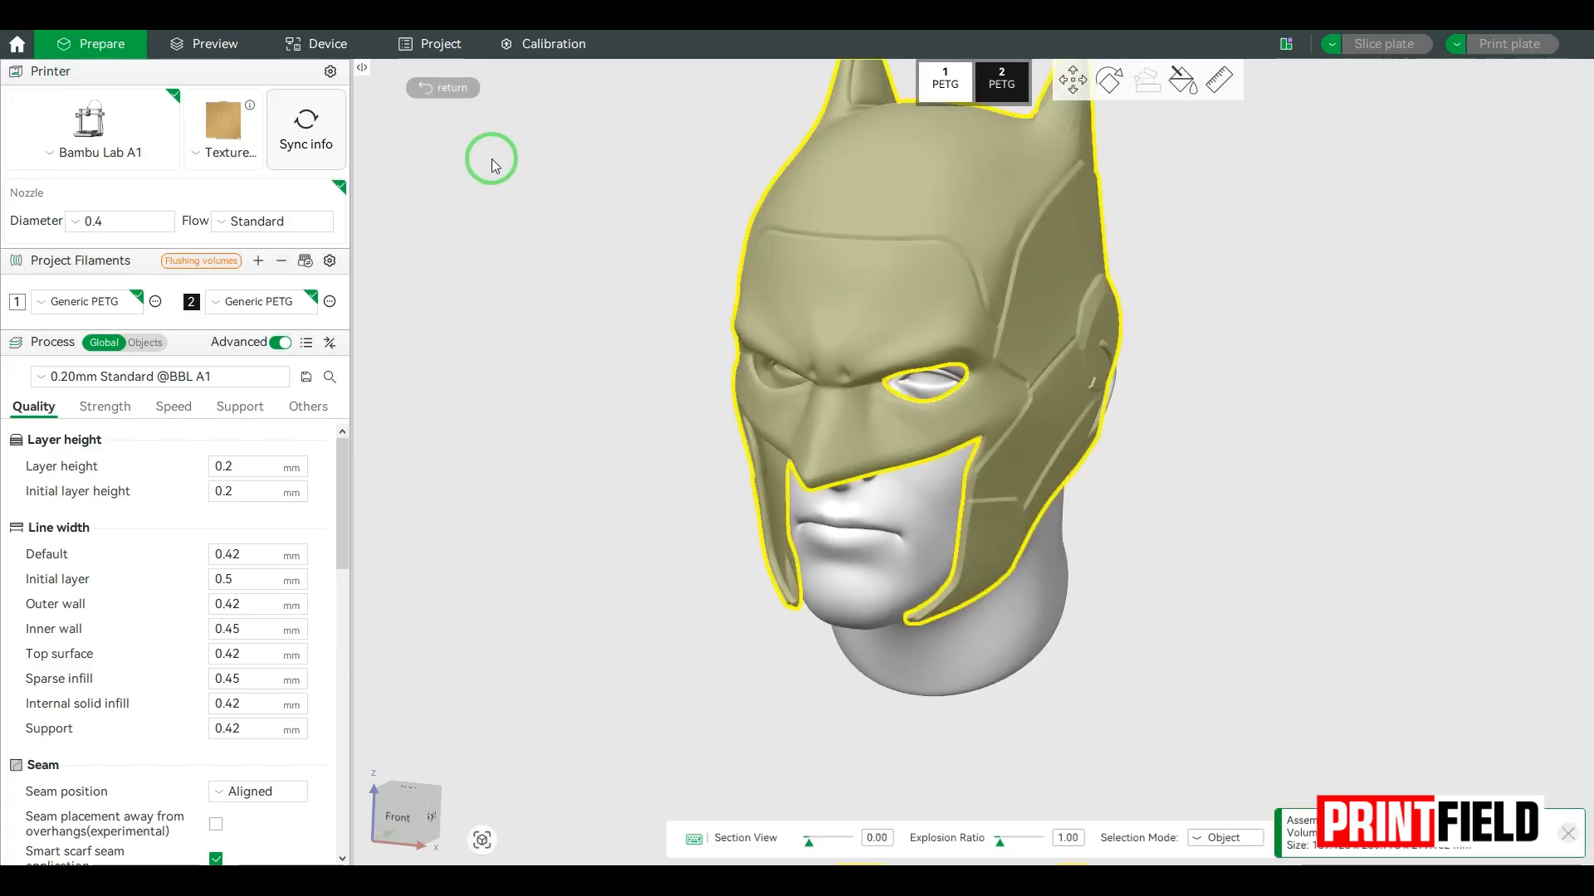
{"action": "left_click", "coordinate": [445, 89]}
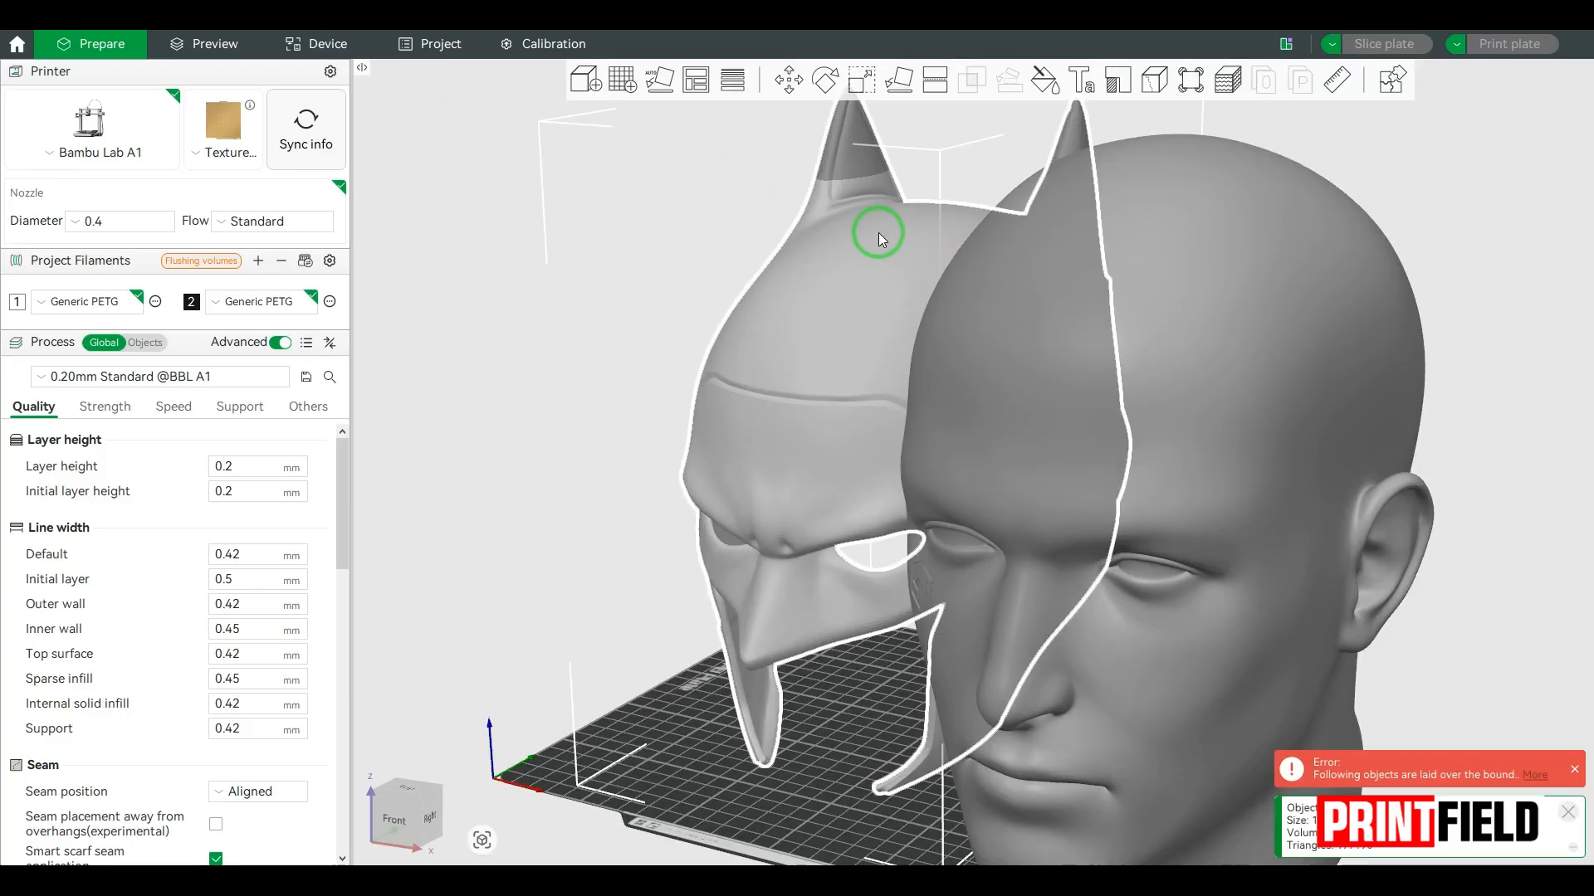
Step: Scale the helmet uniformly to 107% and check its fit on the head from the side in the assembly view
{"action": "left_click", "coordinate": [863, 83]}
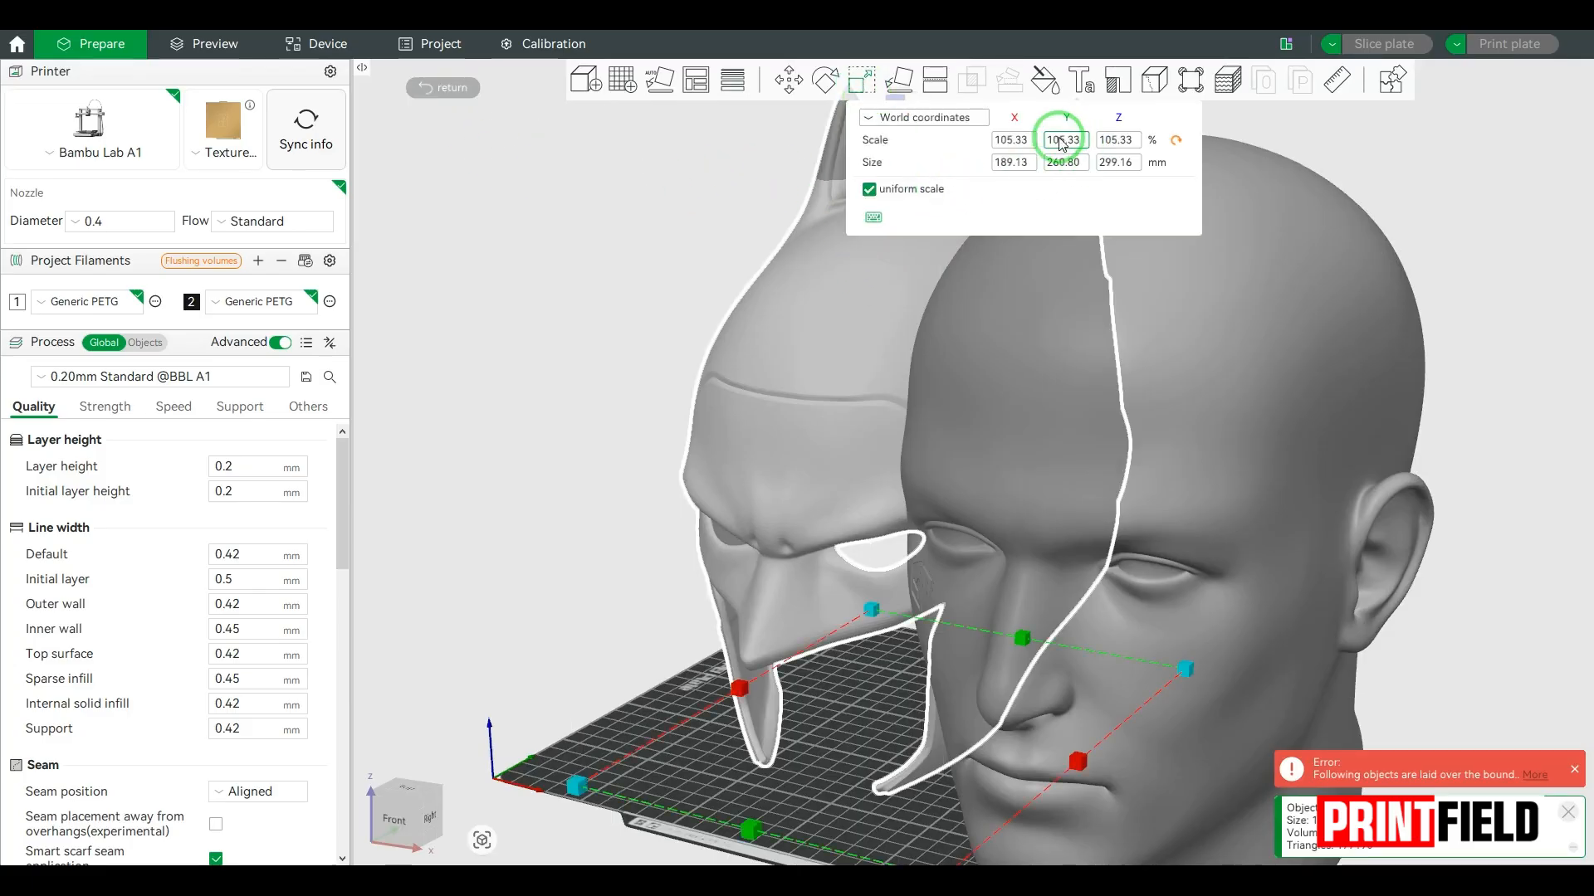
{"action": "left_click", "coordinate": [1108, 210]}
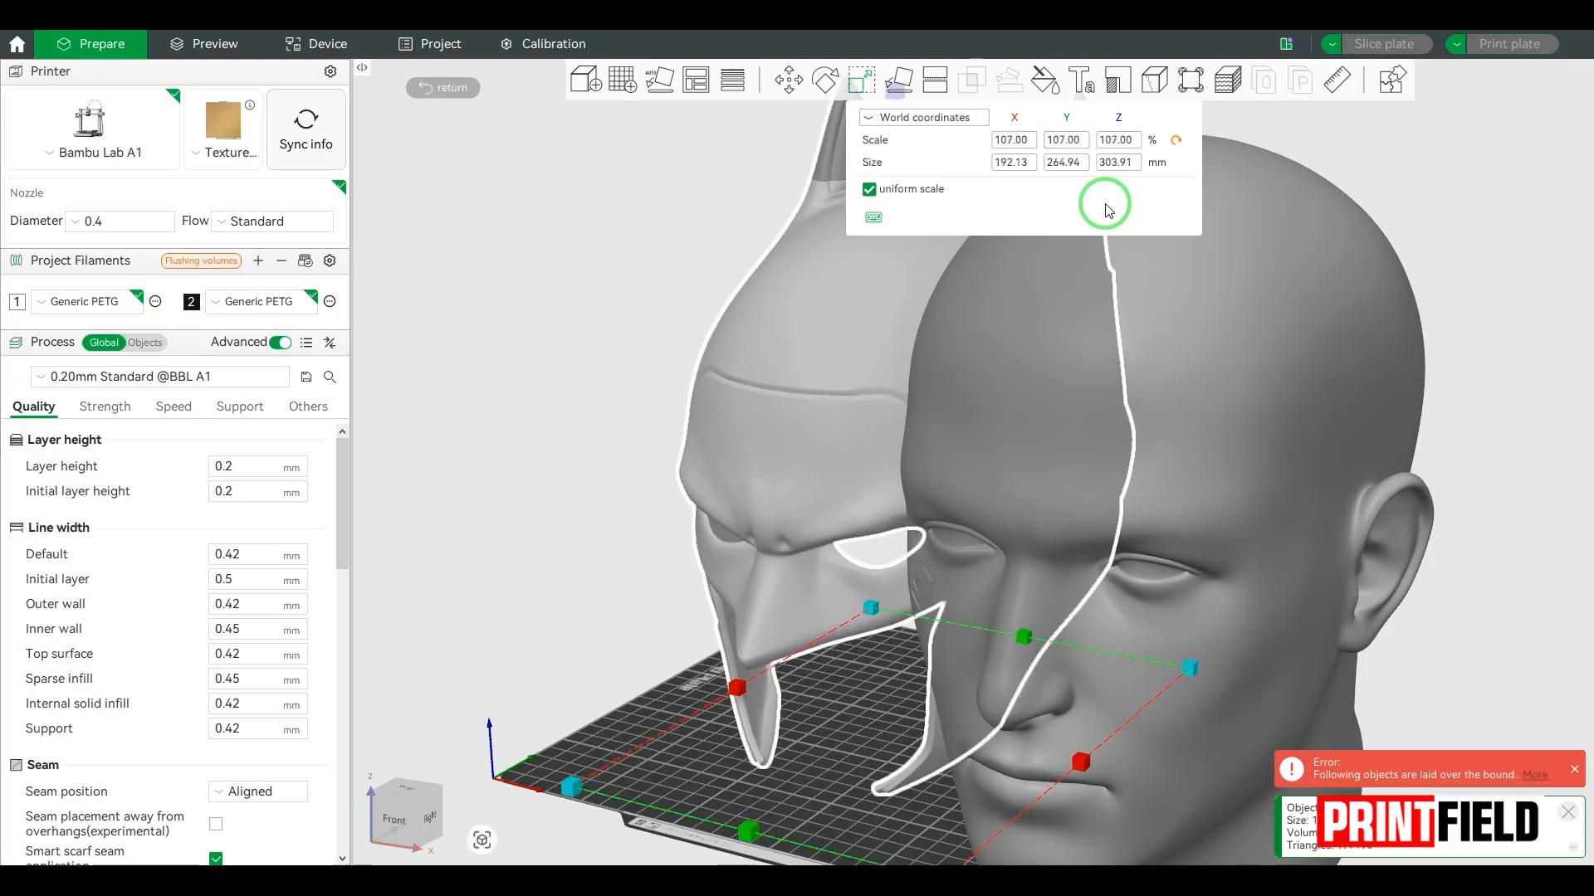
{"action": "left_click", "coordinate": [1392, 83]}
{"action": "left_click_drag", "start_coordinate": [1174, 625], "coordinate": [1238, 405]}
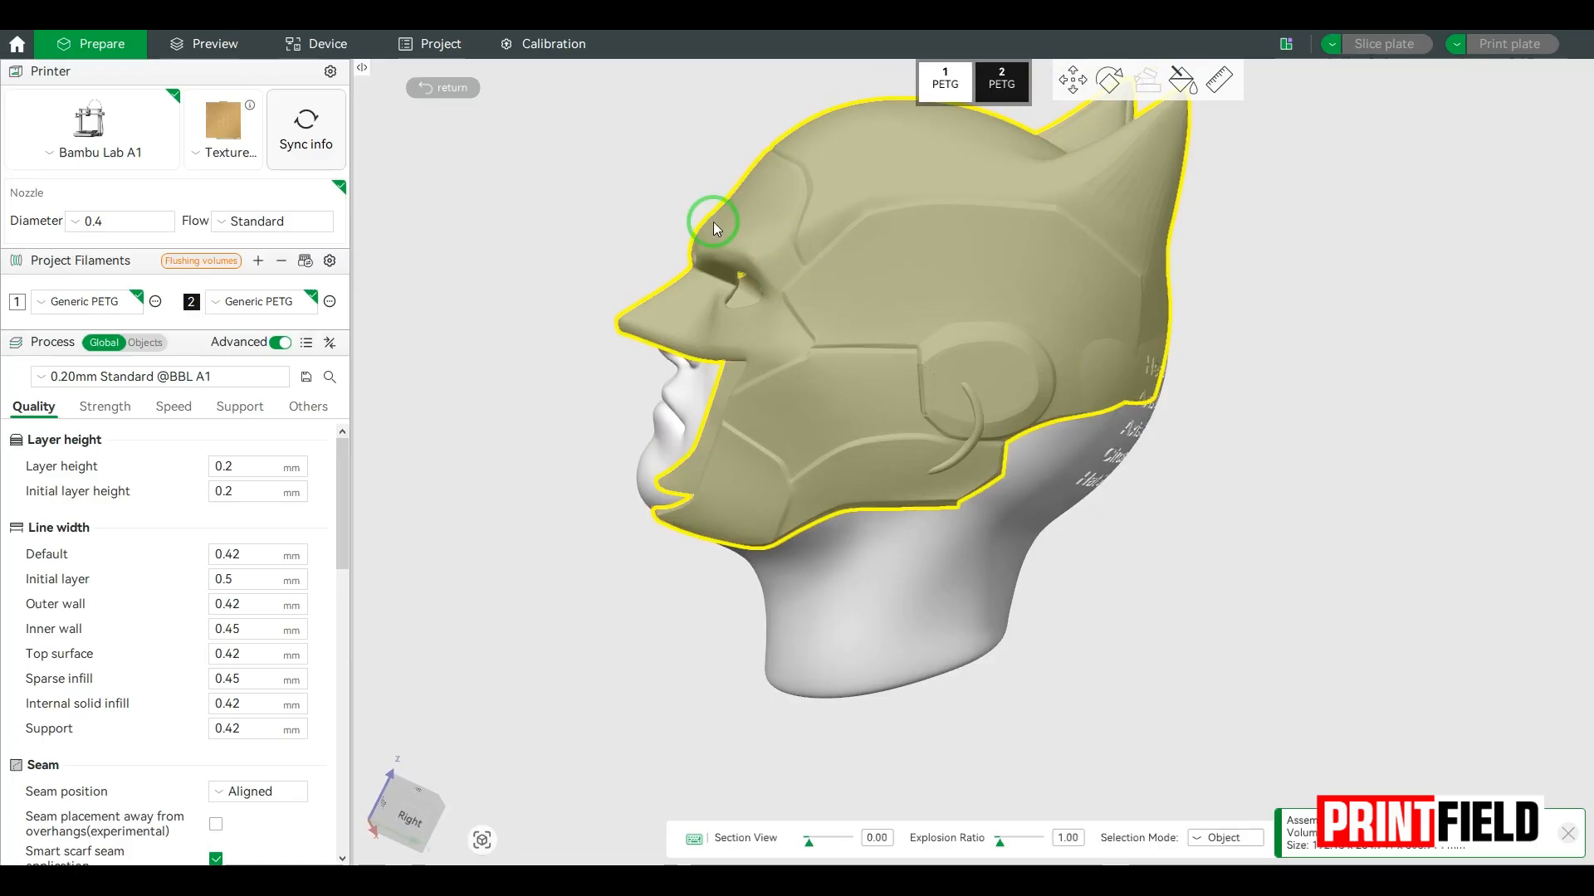
{"action": "left_click", "coordinate": [453, 88]}
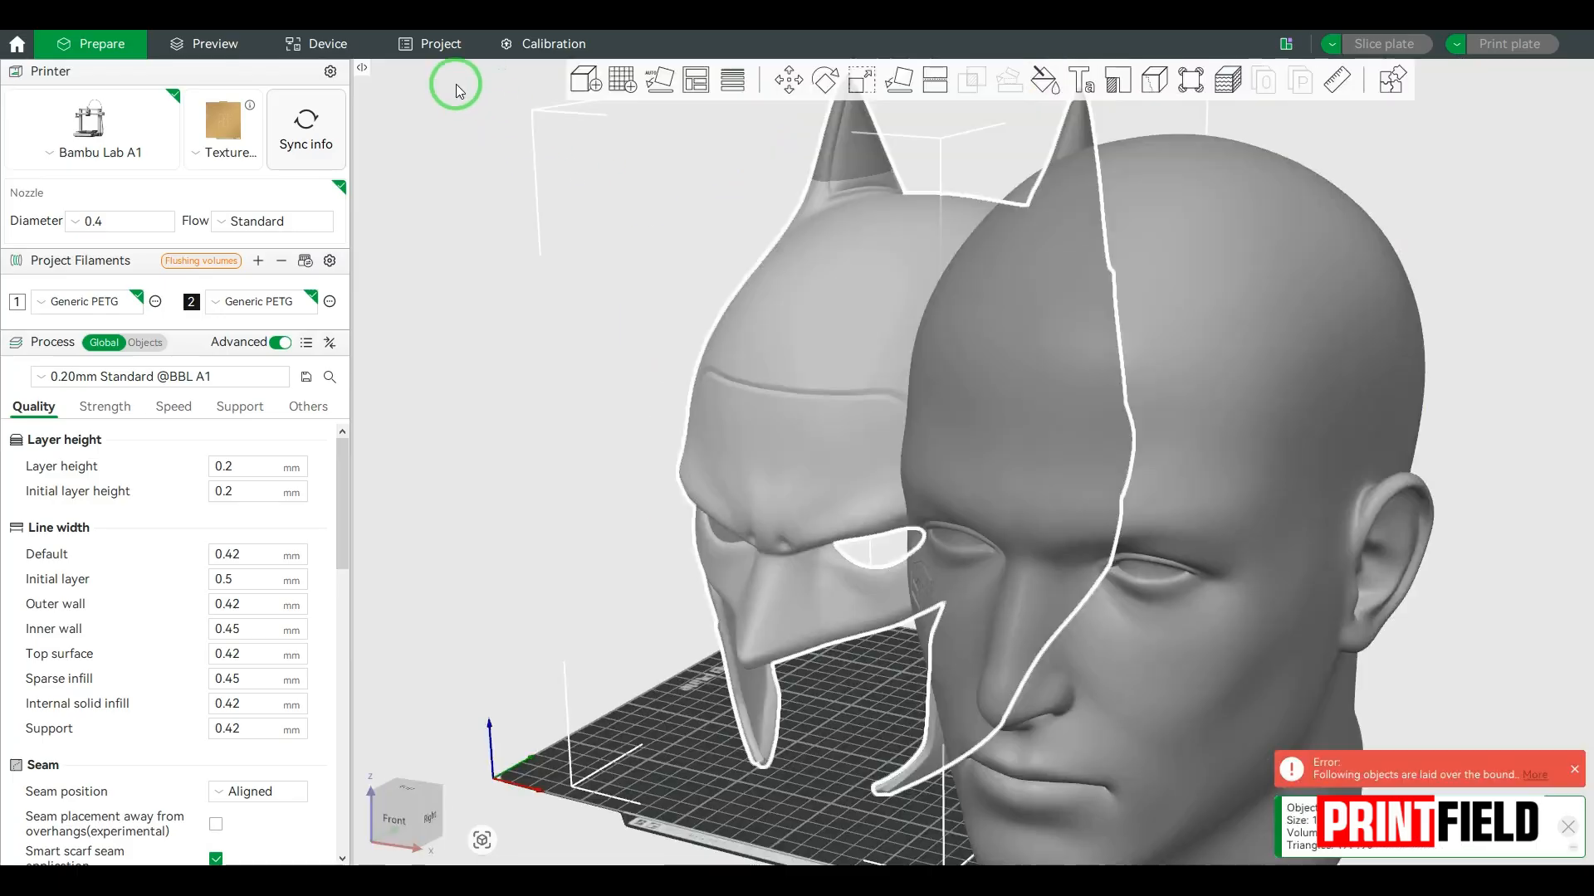
Step: Scale the helmet uniformly to 109%
{"action": "left_click", "coordinate": [863, 86]}
{"action": "left_click", "coordinate": [1065, 141]}
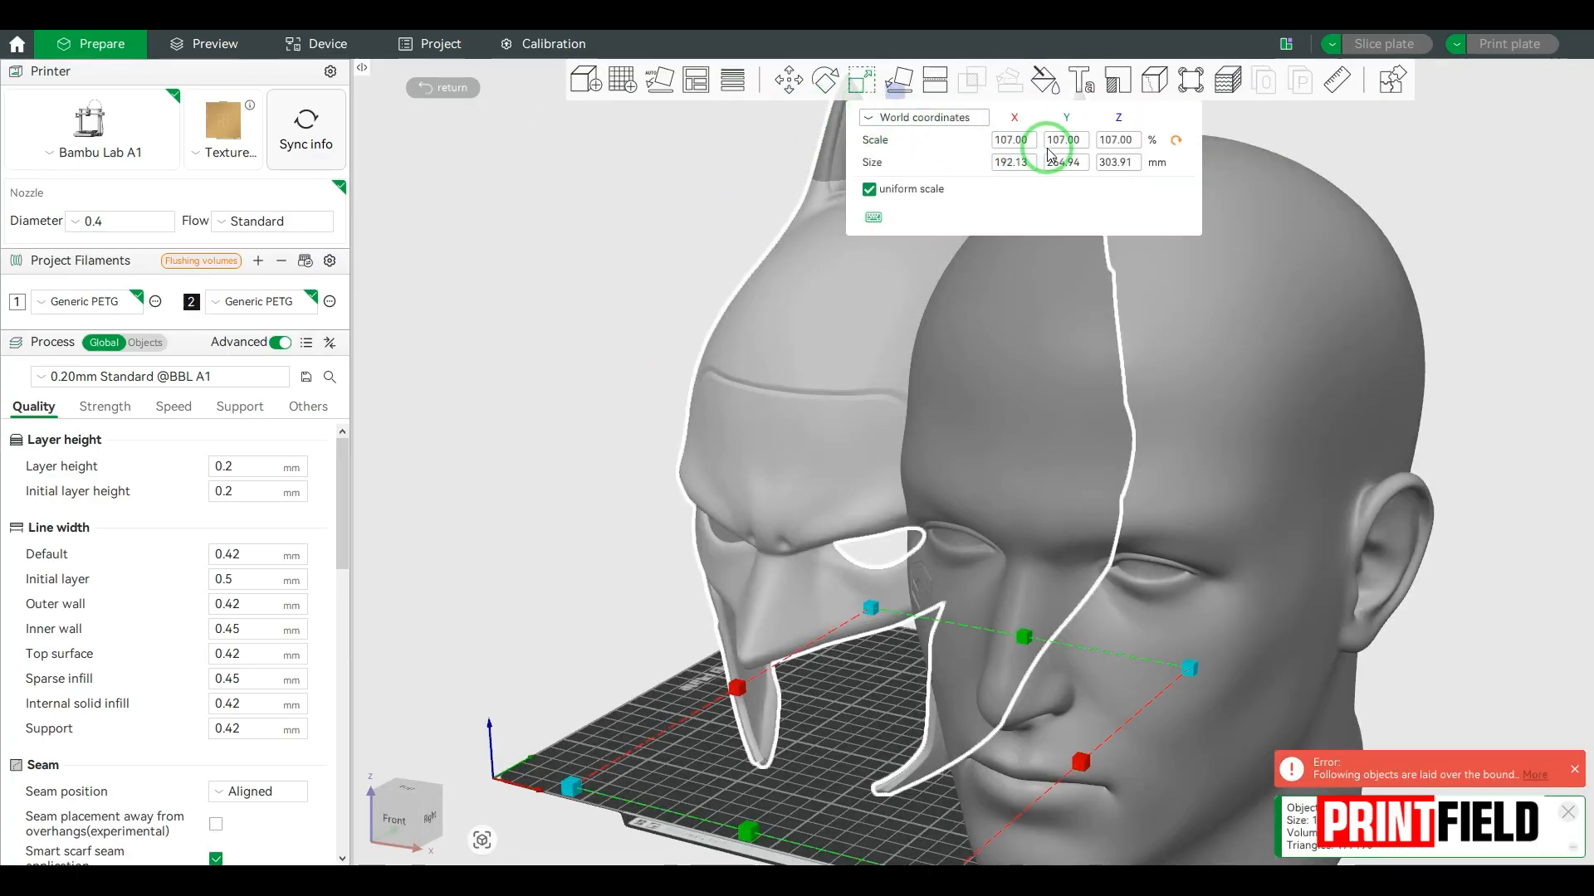
{"action": "type", "text": "109"}
{"action": "left_click", "coordinate": [1073, 224]}
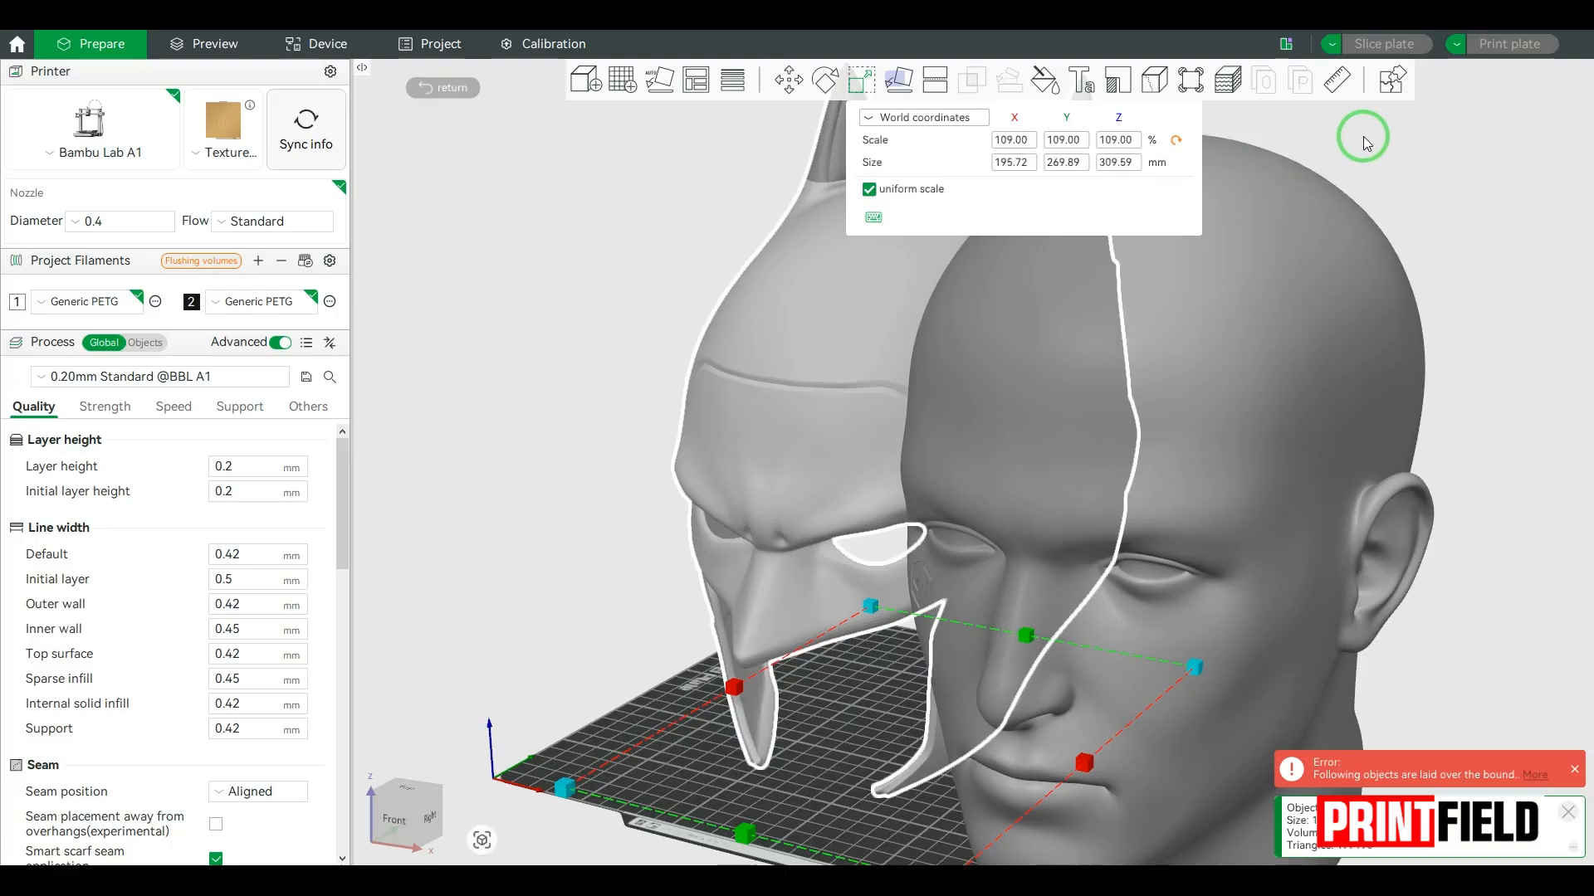
Step: Examine how the enlarged helmet covers the ears, jaw and back of the head in the assembly view
{"action": "left_click", "coordinate": [1390, 83]}
{"action": "left_click_drag", "start_coordinate": [1276, 344], "coordinate": [1352, 380]}
{"action": "left_click_drag", "start_coordinate": [1222, 443], "coordinate": [1296, 431]}
{"action": "scroll", "coordinate": [939, 365], "scroll_direction": "down", "scroll_amount": 3}
{"action": "scroll", "coordinate": [961, 423], "scroll_direction": "up", "scroll_amount": 9}
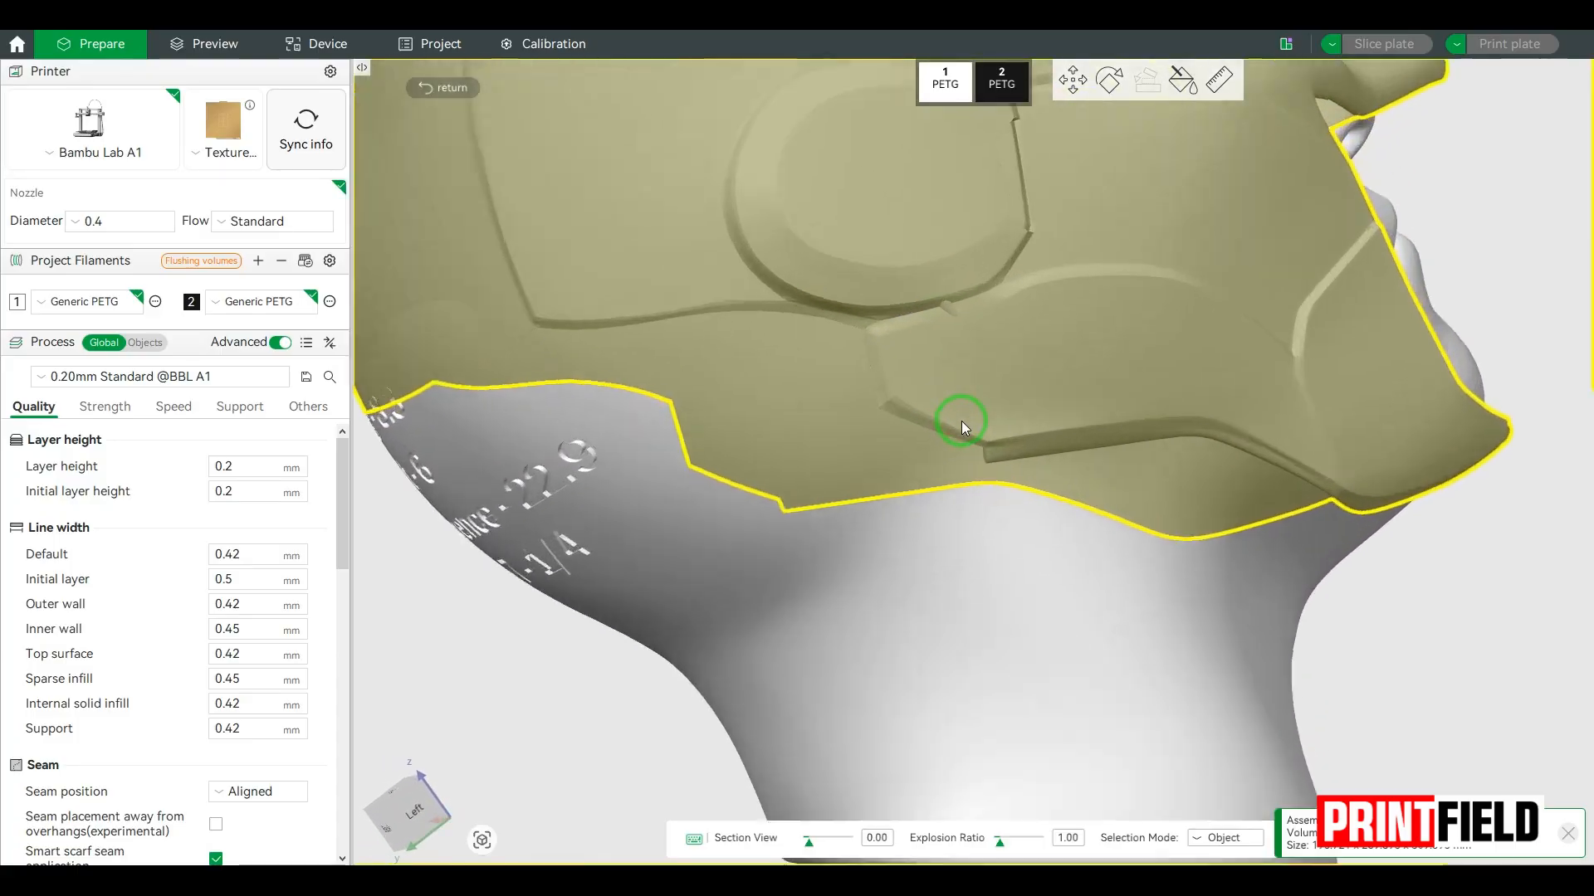
{"action": "scroll", "coordinate": [947, 324], "scroll_direction": "down", "scroll_amount": 10}
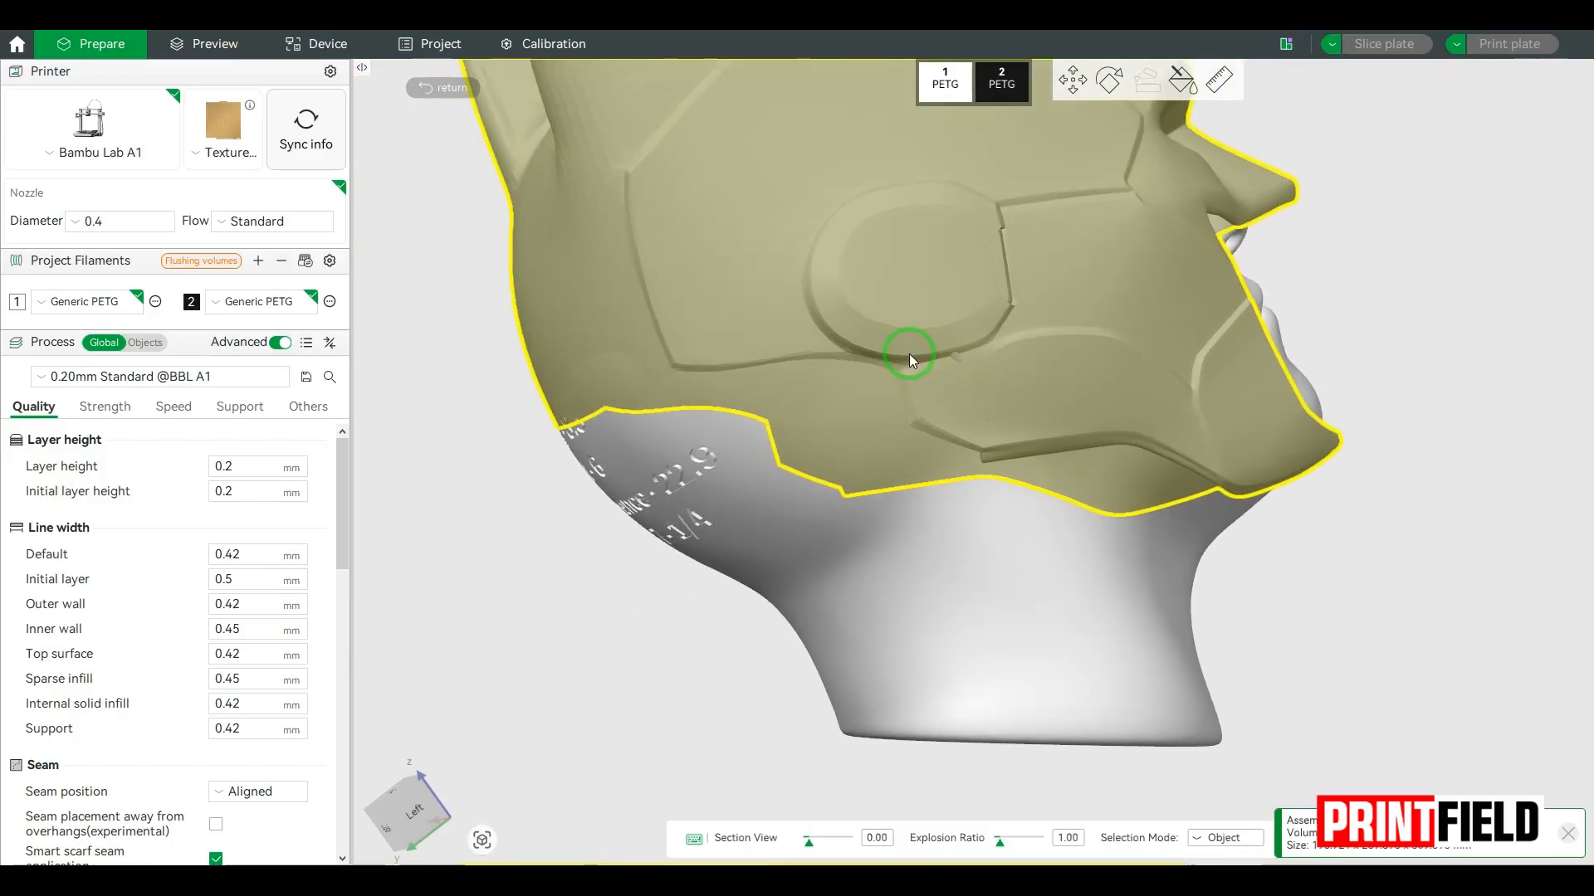
{"action": "left_click_drag", "start_coordinate": [591, 480], "coordinate": [700, 465]}
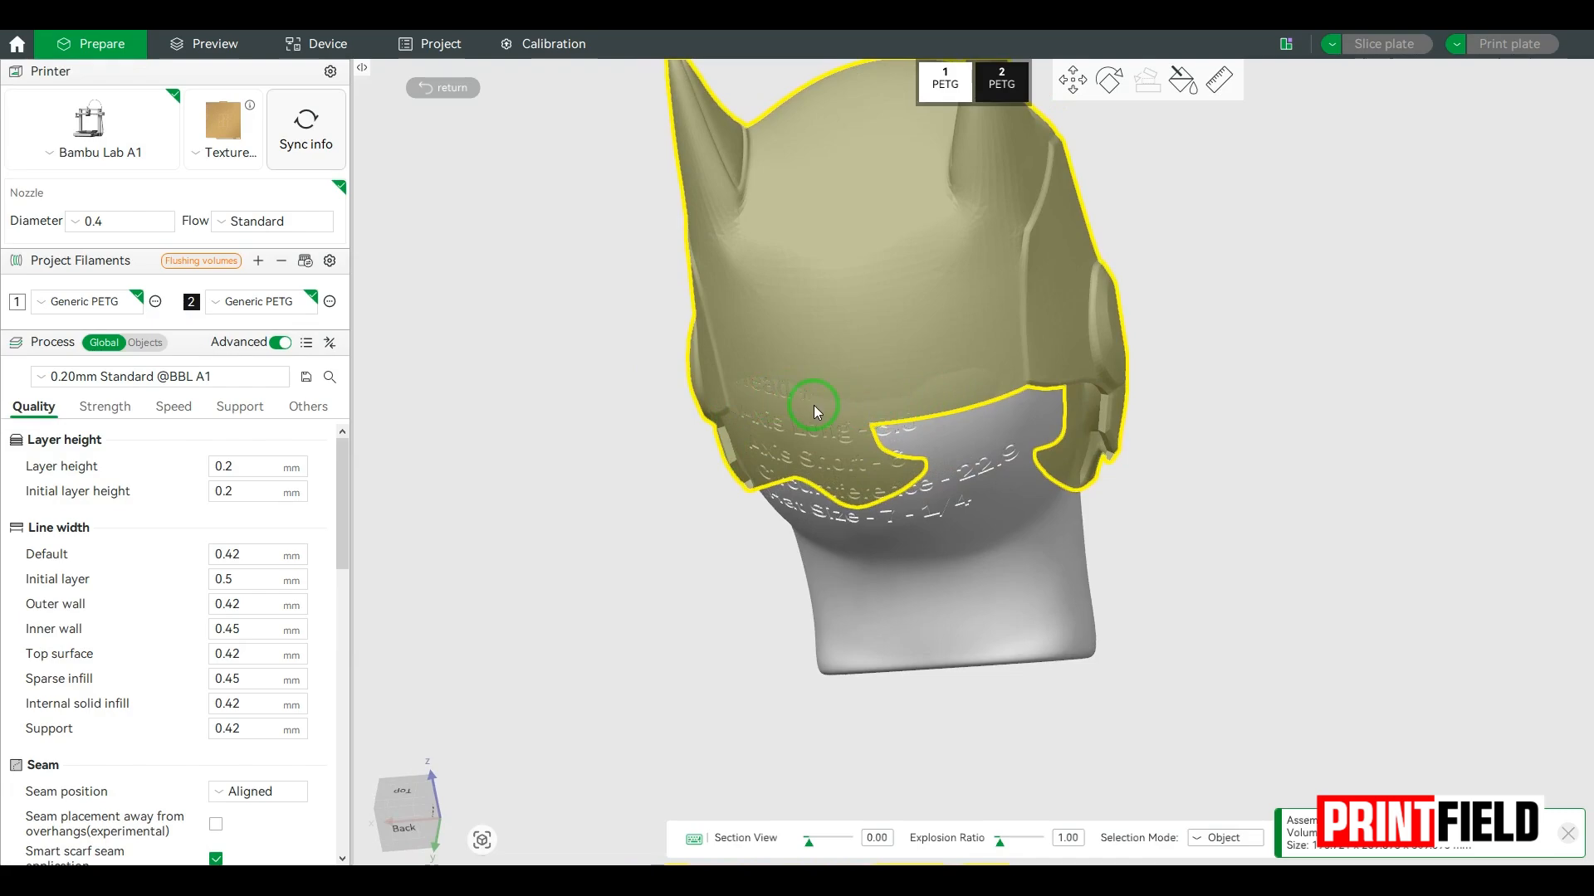
{"action": "left_click", "coordinate": [442, 87]}
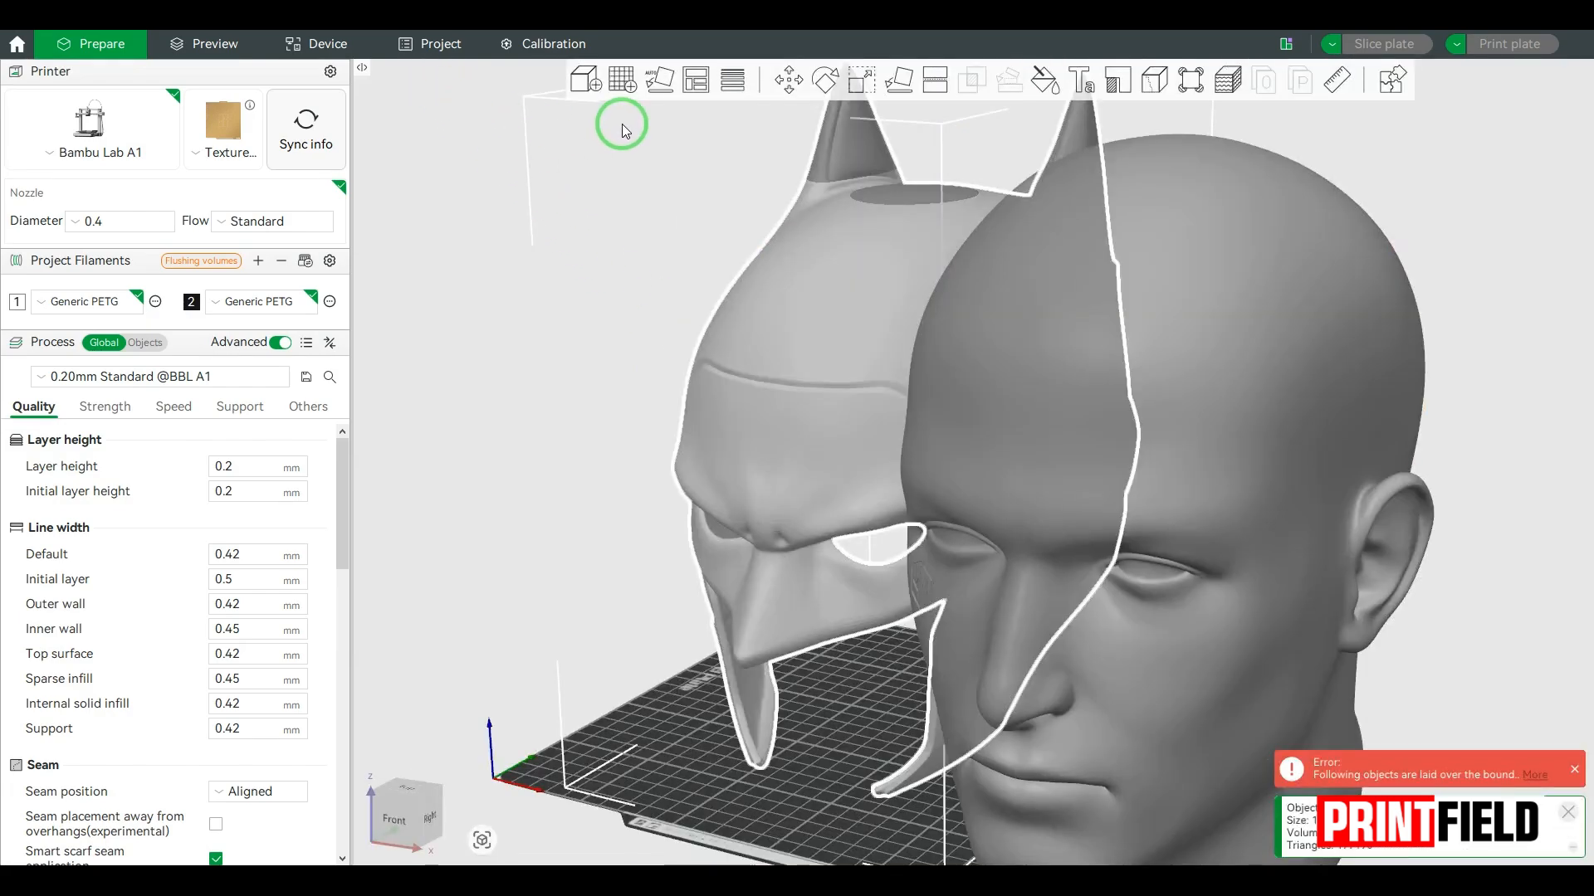
Step: Scale the helmet uniformly to 110% and check its fit on the head in the assembly view
{"action": "left_click", "coordinate": [858, 84]}
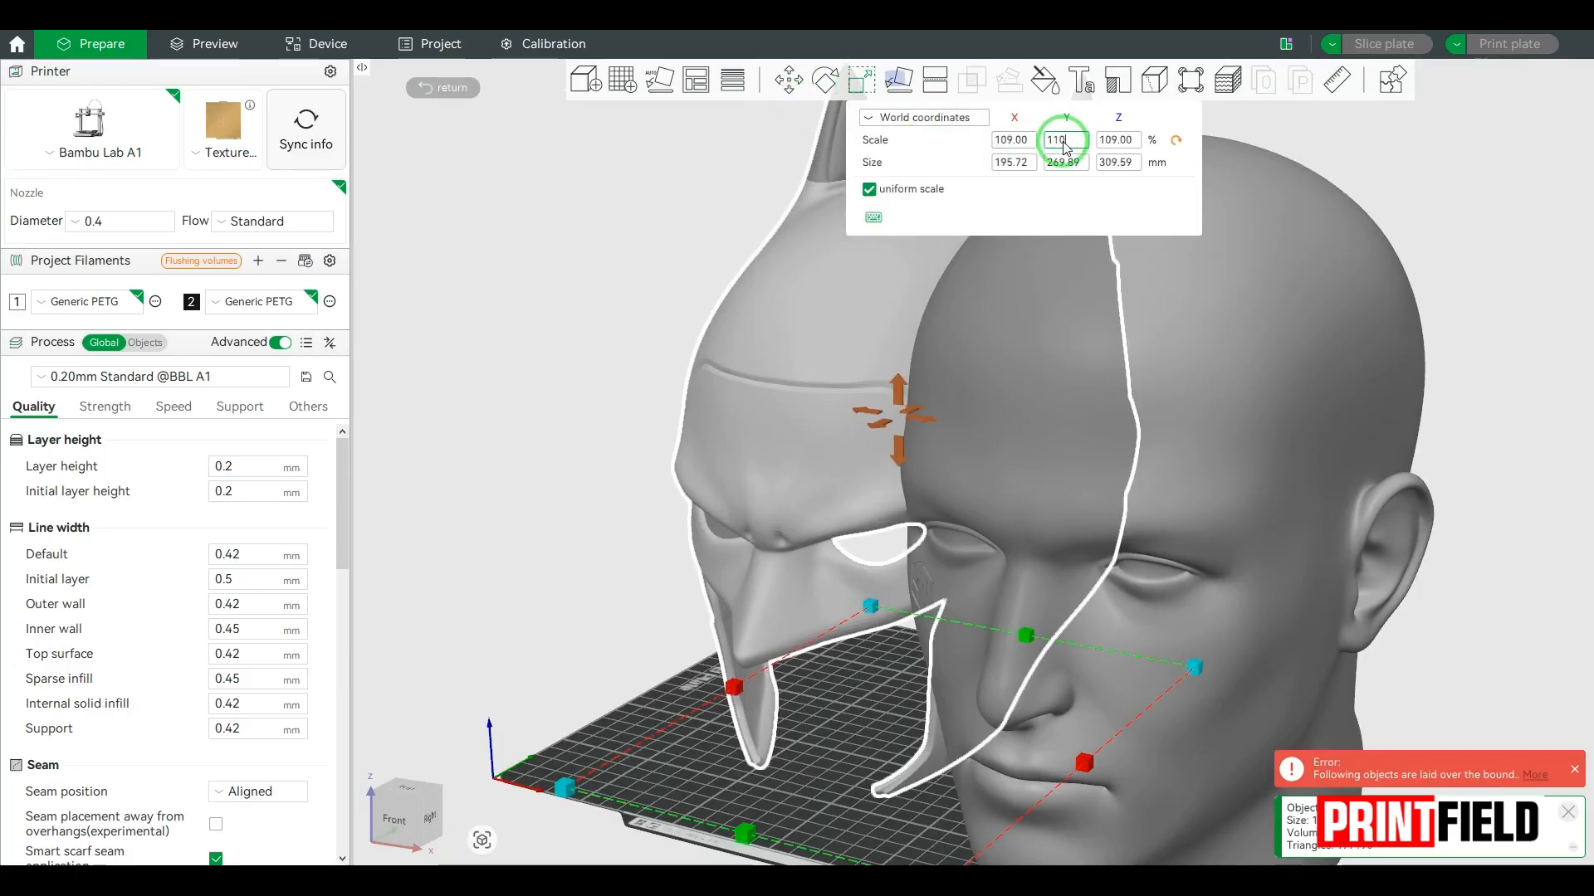
{"action": "key", "text": "Return"}
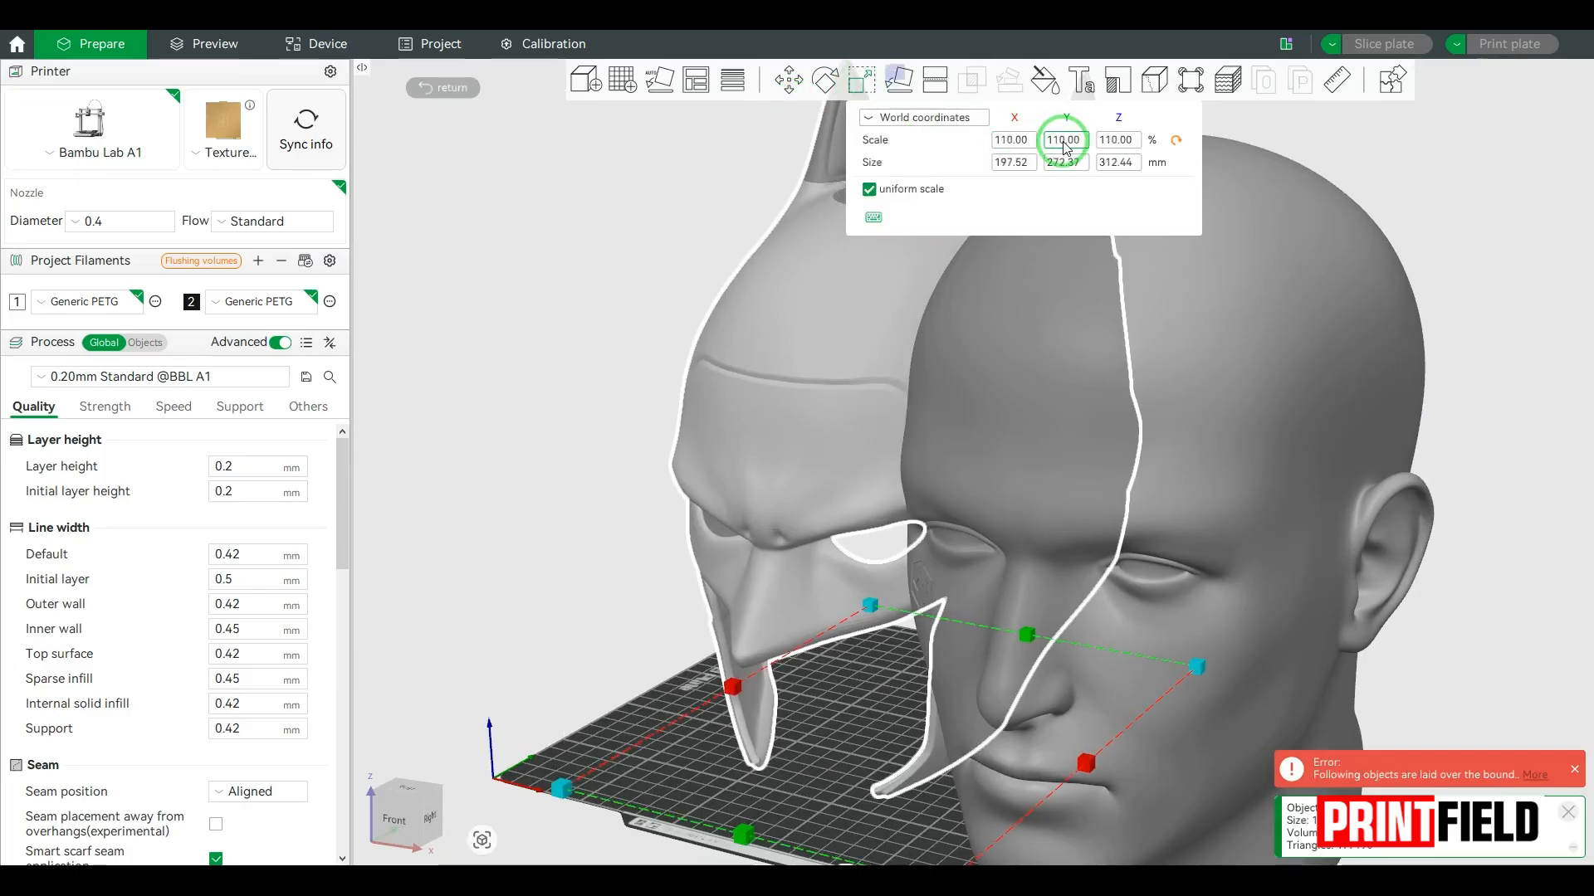
{"action": "left_click", "coordinate": [1394, 81]}
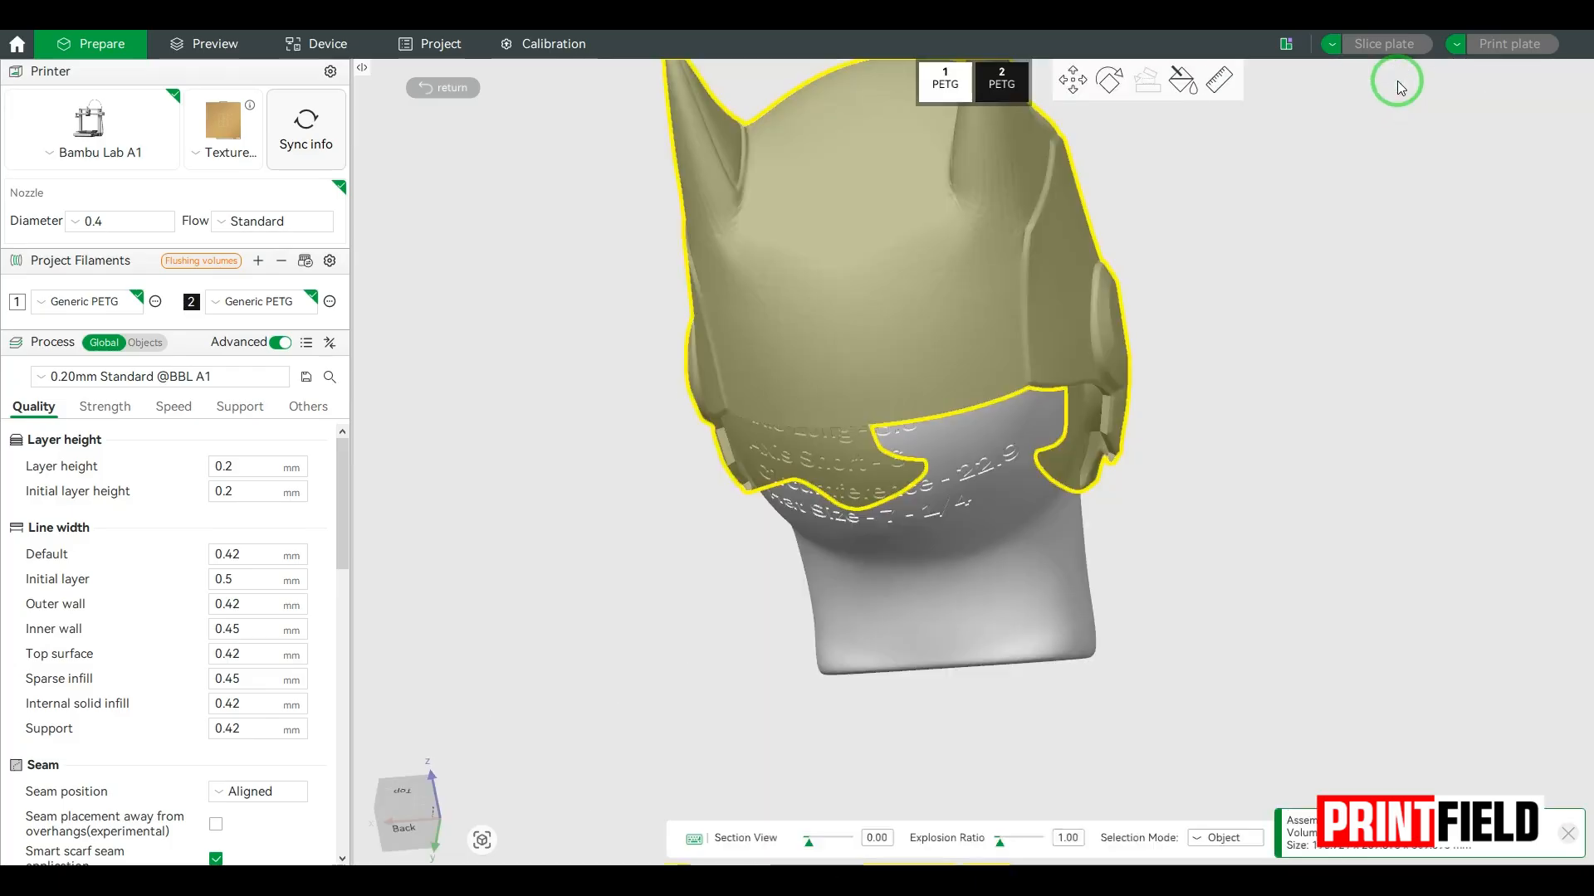
{"action": "left_click", "coordinate": [1262, 309]}
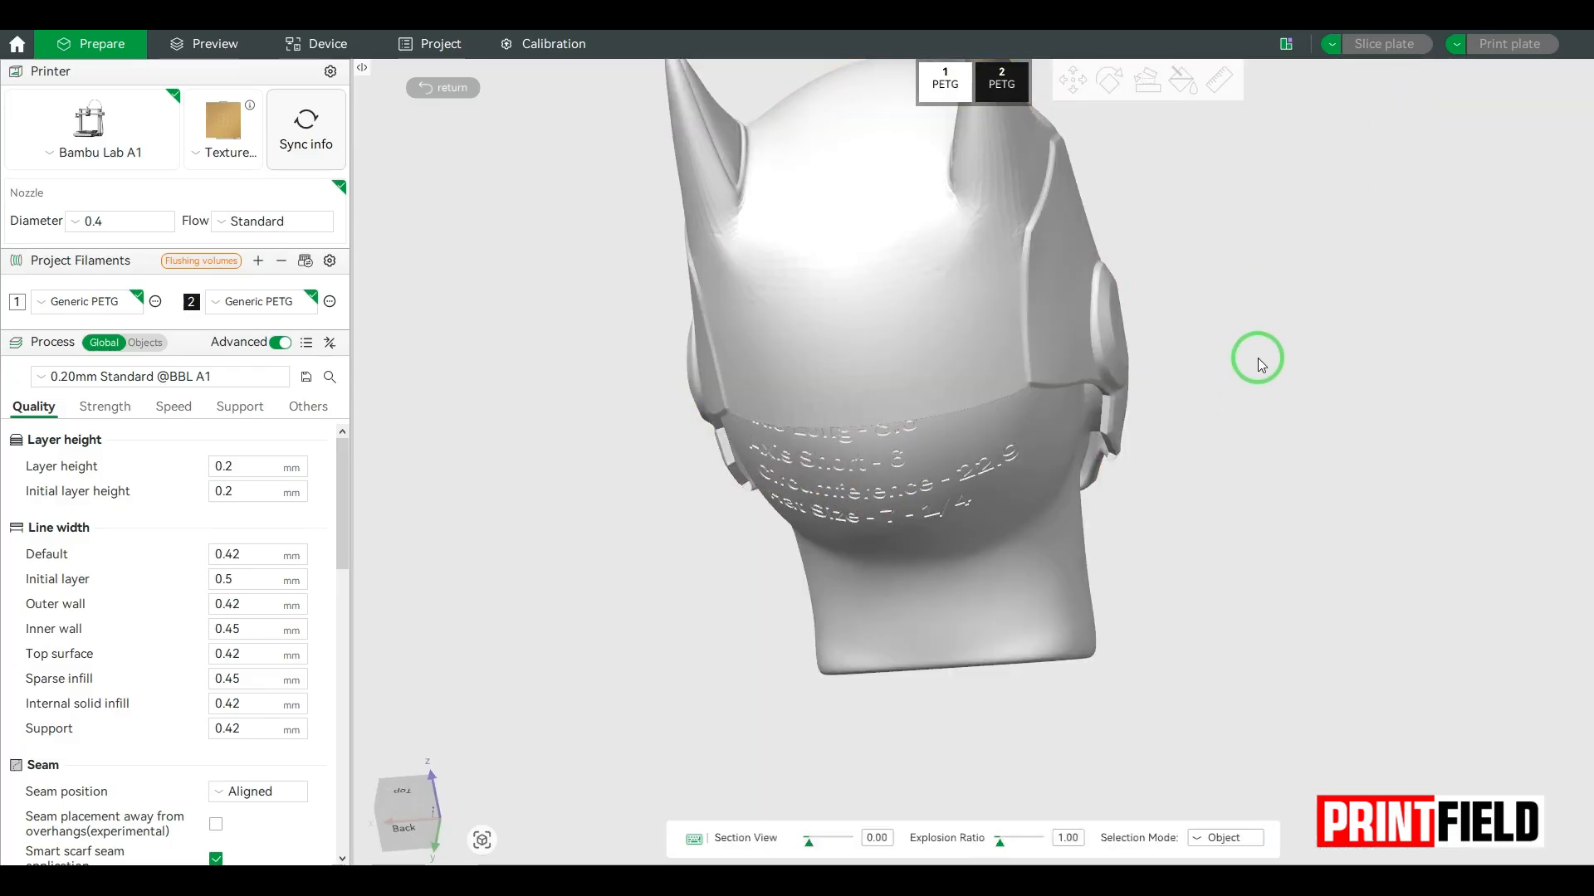
{"action": "left_click_drag", "start_coordinate": [1258, 357], "coordinate": [1089, 257]}
Step: Move the helmet backwards on the head to about Y -7.65 mm and check the fit from the front
{"action": "left_click", "coordinate": [1089, 257]}
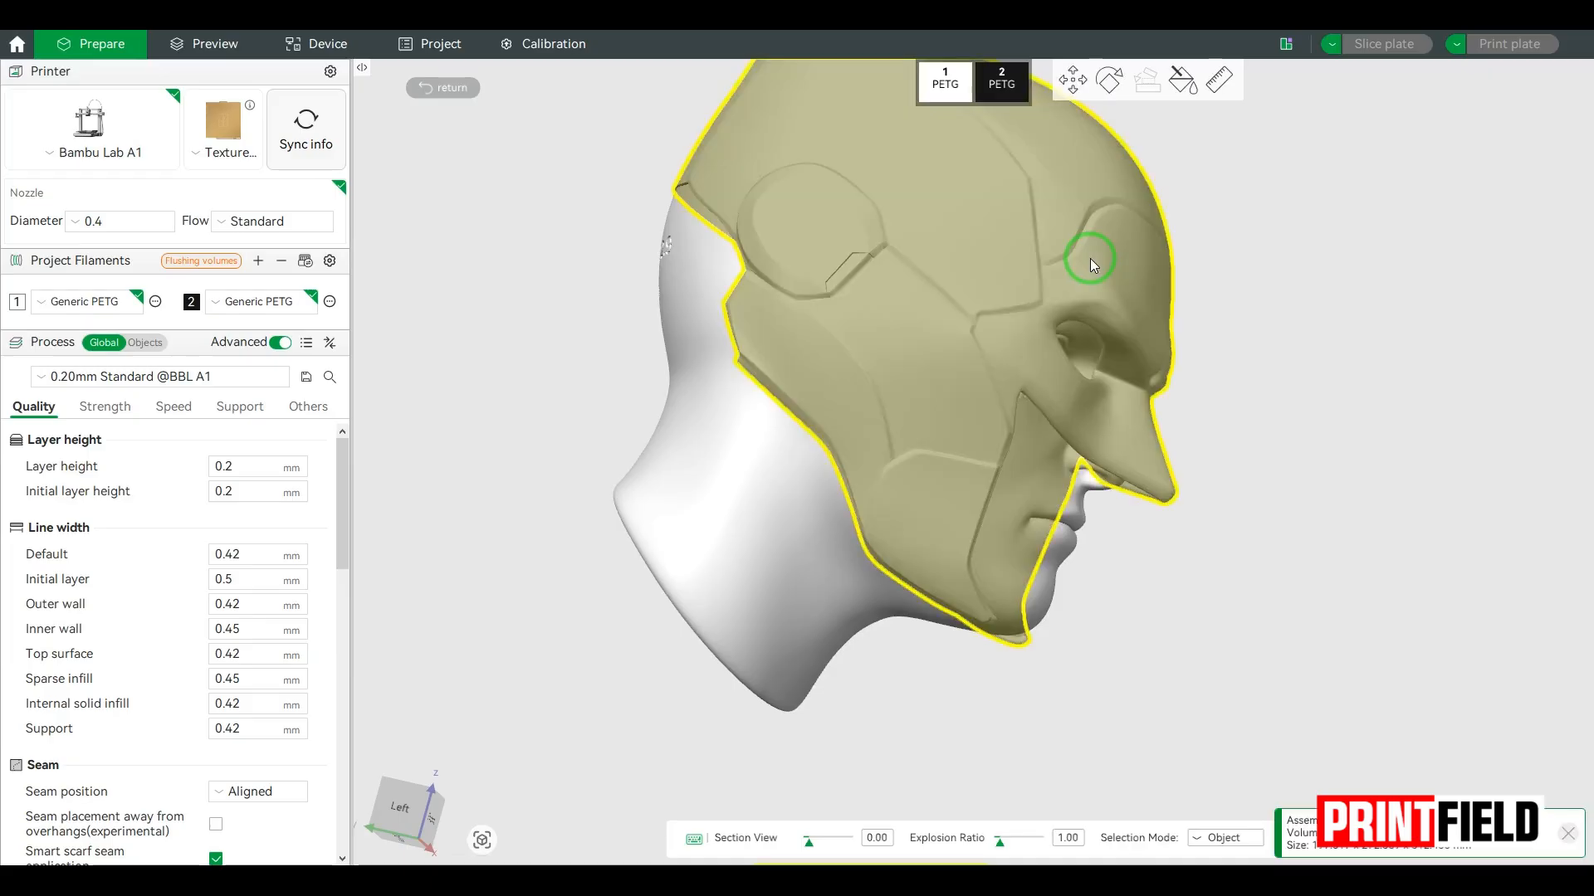
{"action": "left_click", "coordinate": [1073, 79]}
{"action": "left_click_drag", "start_coordinate": [659, 346], "coordinate": [546, 400]}
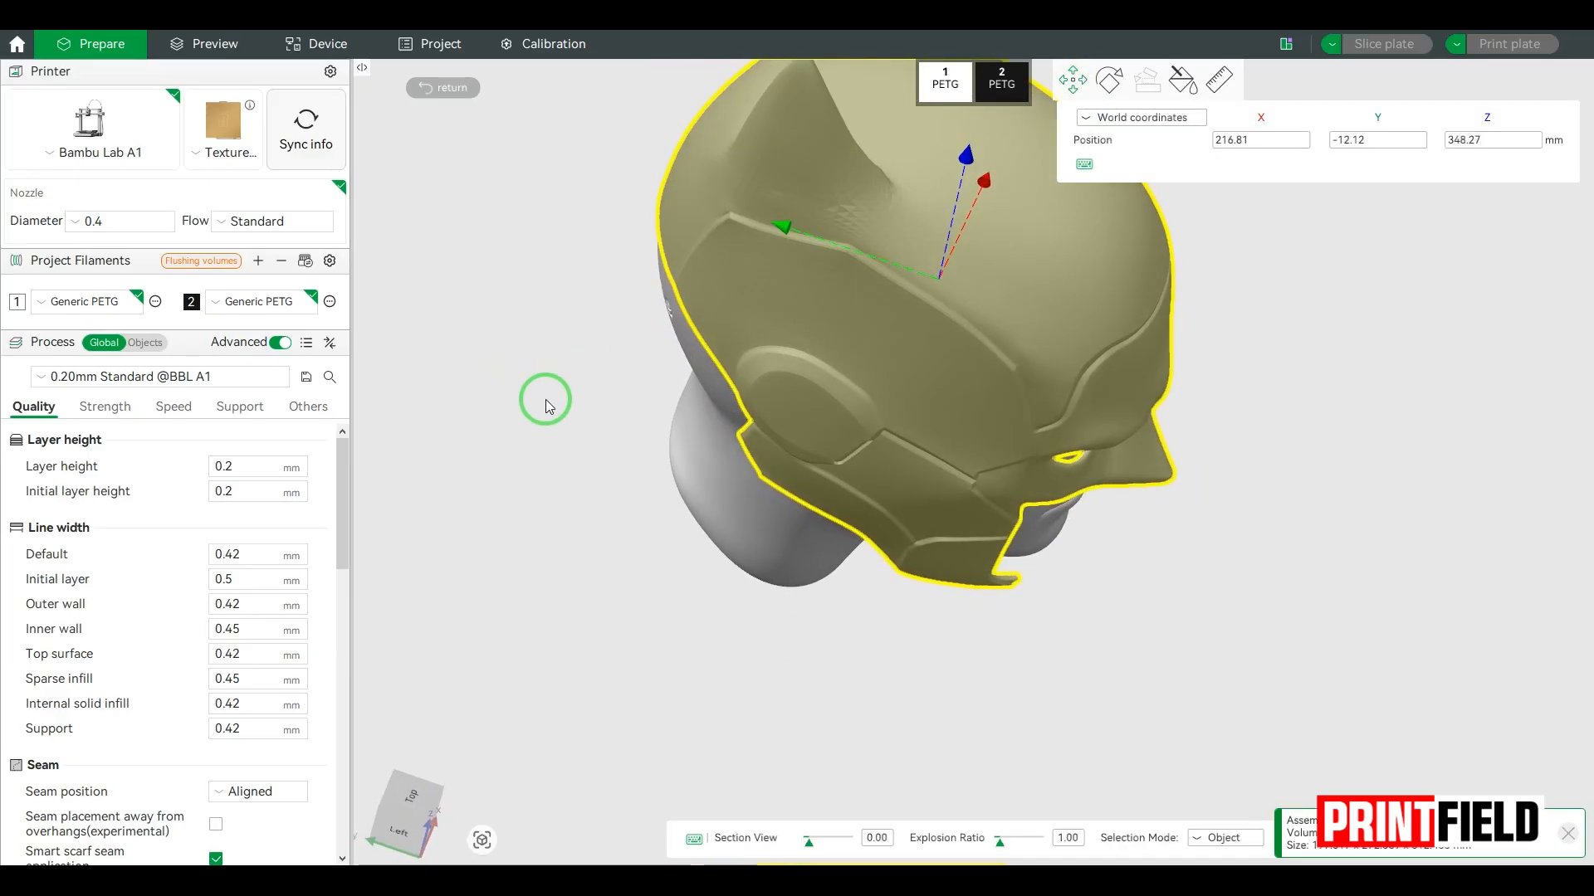
{"action": "left_click_drag", "start_coordinate": [783, 228], "coordinate": [779, 227]}
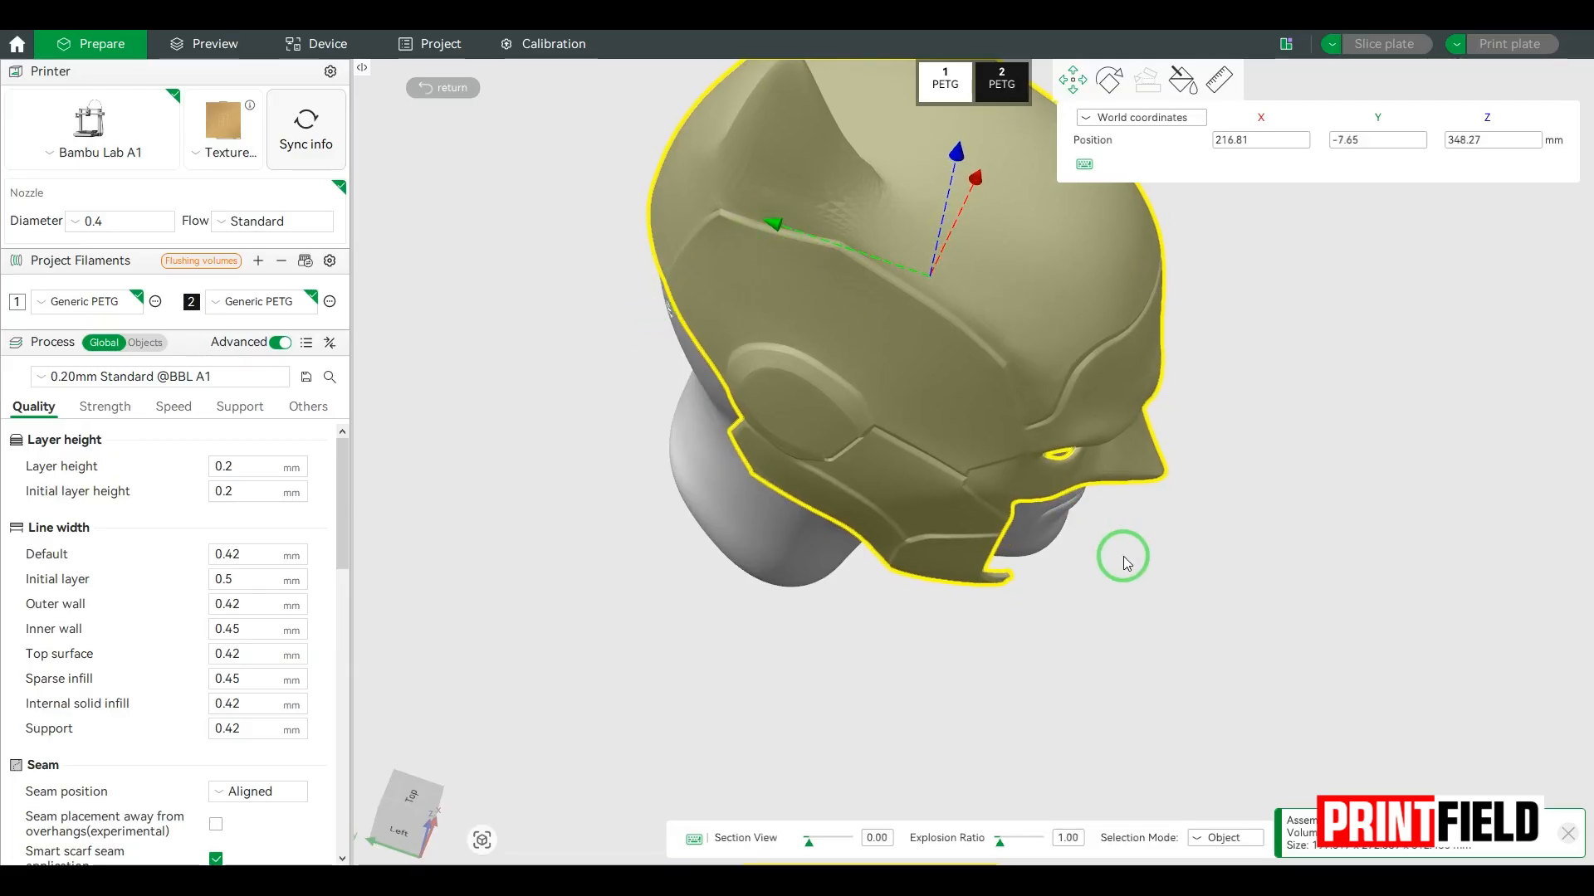
{"action": "left_click", "coordinate": [1123, 556]}
{"action": "left_click_drag", "start_coordinate": [1112, 563], "coordinate": [1377, 587]}
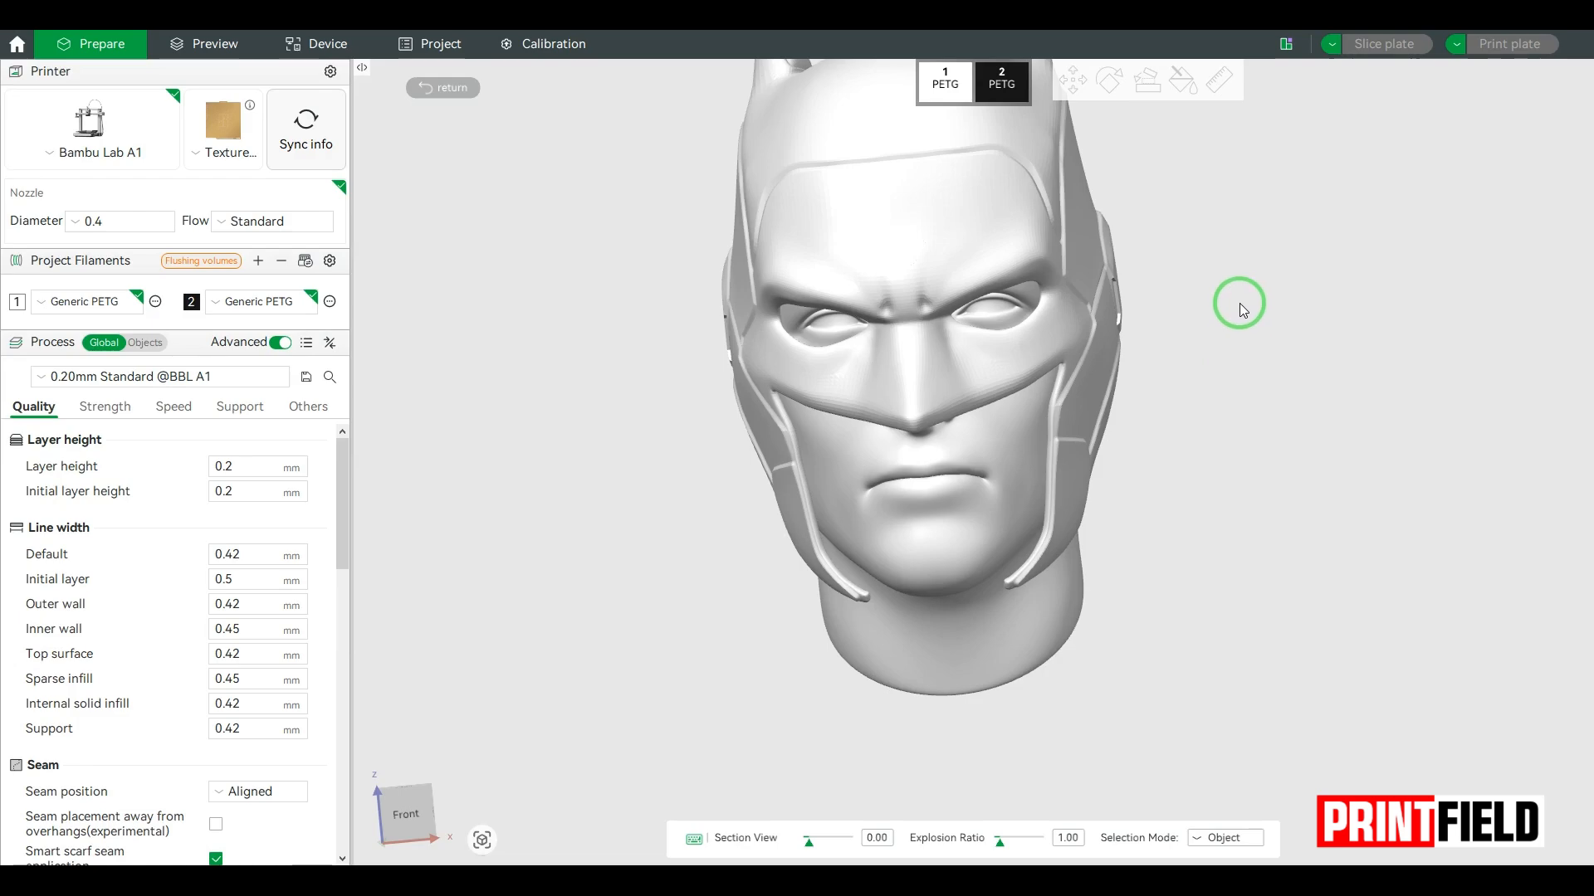
{"action": "scroll", "coordinate": [1225, 236], "scroll_direction": "down", "scroll_amount": 3}
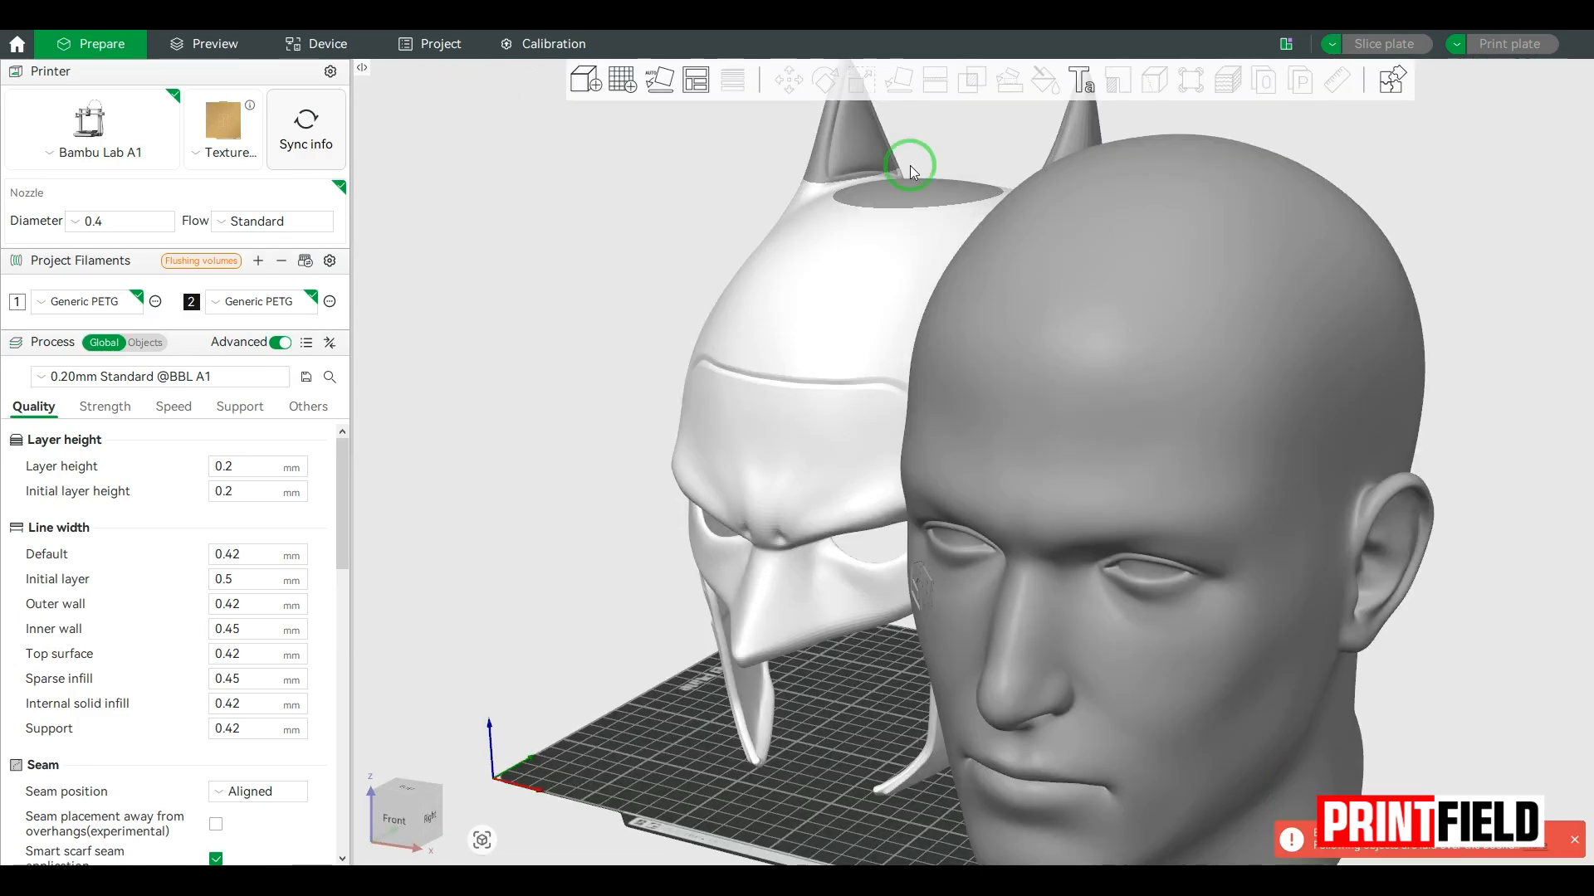
Step: Review the helmet's scale values and examine its fit on the head from an angled side view in the assembly view
{"action": "left_click", "coordinate": [911, 171]}
{"action": "left_click", "coordinate": [861, 80]}
{"action": "left_click", "coordinate": [1065, 141]}
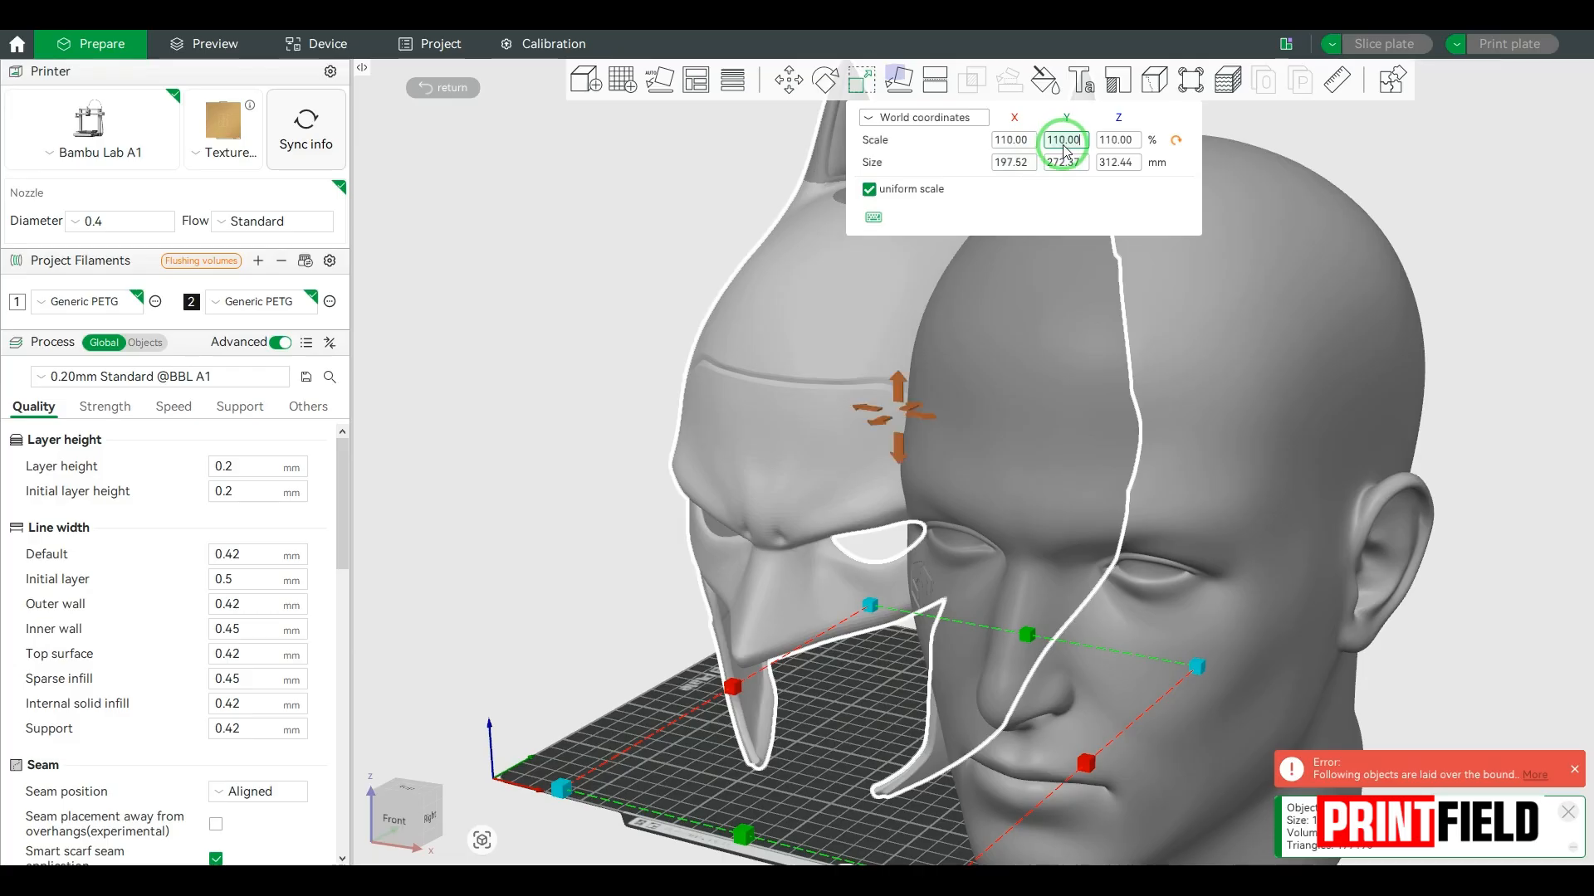
{"action": "left_click", "coordinate": [1391, 80]}
{"action": "left_click_drag", "start_coordinate": [1172, 441], "coordinate": [1126, 369]}
{"action": "mouse_move", "coordinate": [1145, 401]}
{"action": "left_mouse_down"}
{"action": "mouse_move", "coordinate": [1278, 357]}
{"action": "mouse_move", "coordinate": [1162, 426]}
{"action": "left_mouse_up"}
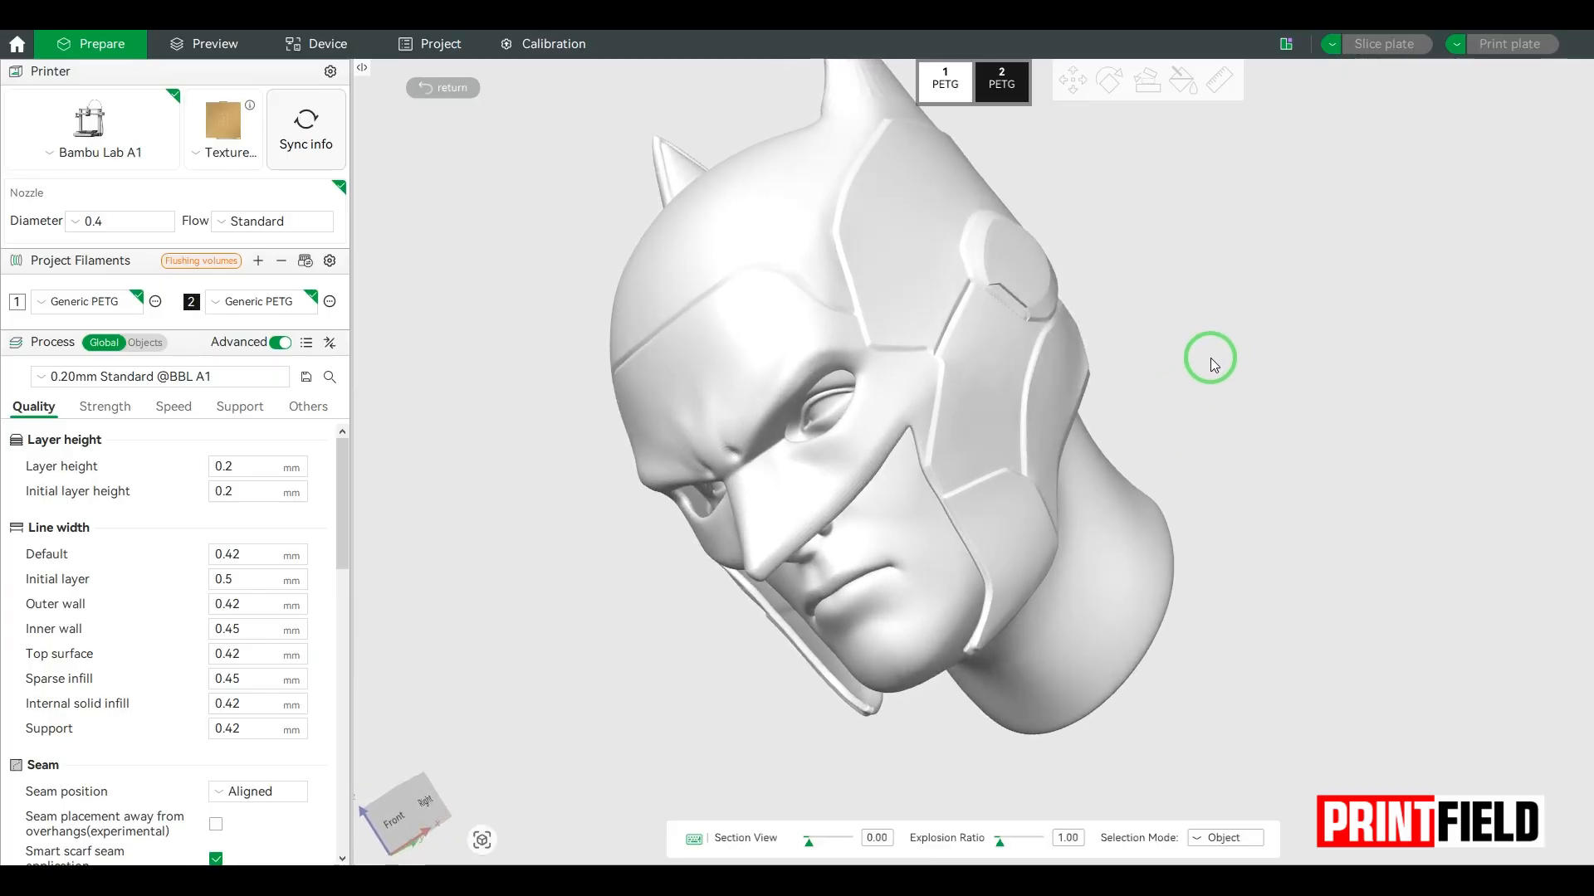
{"action": "scroll", "coordinate": [1209, 358], "scroll_direction": "down", "scroll_amount": 3}
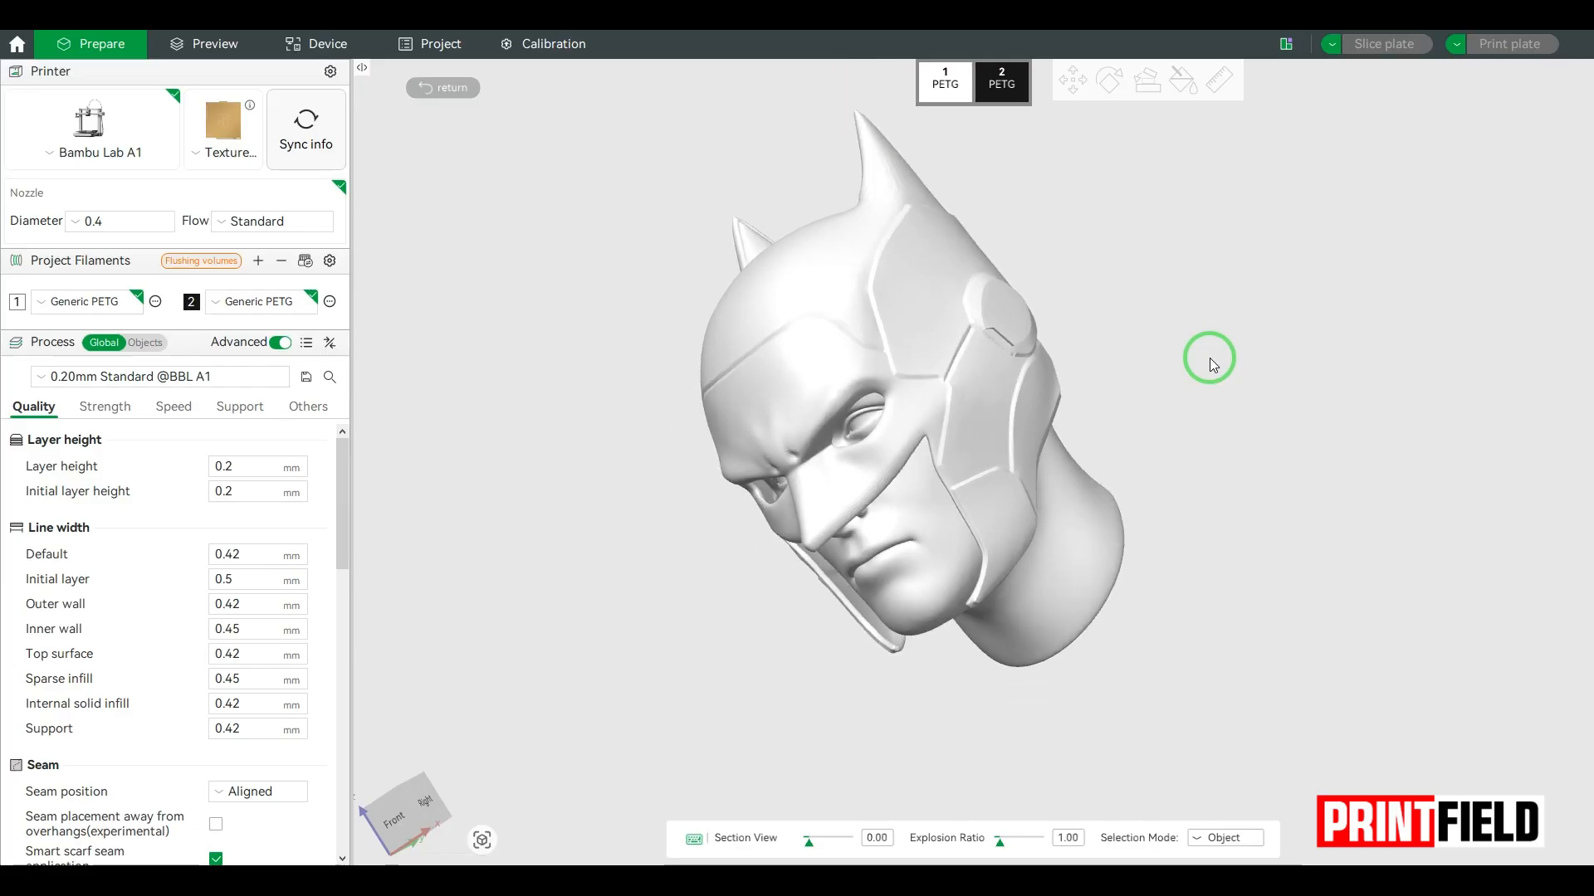
{"action": "scroll", "coordinate": [1210, 358], "scroll_direction": "down", "scroll_amount": 1}
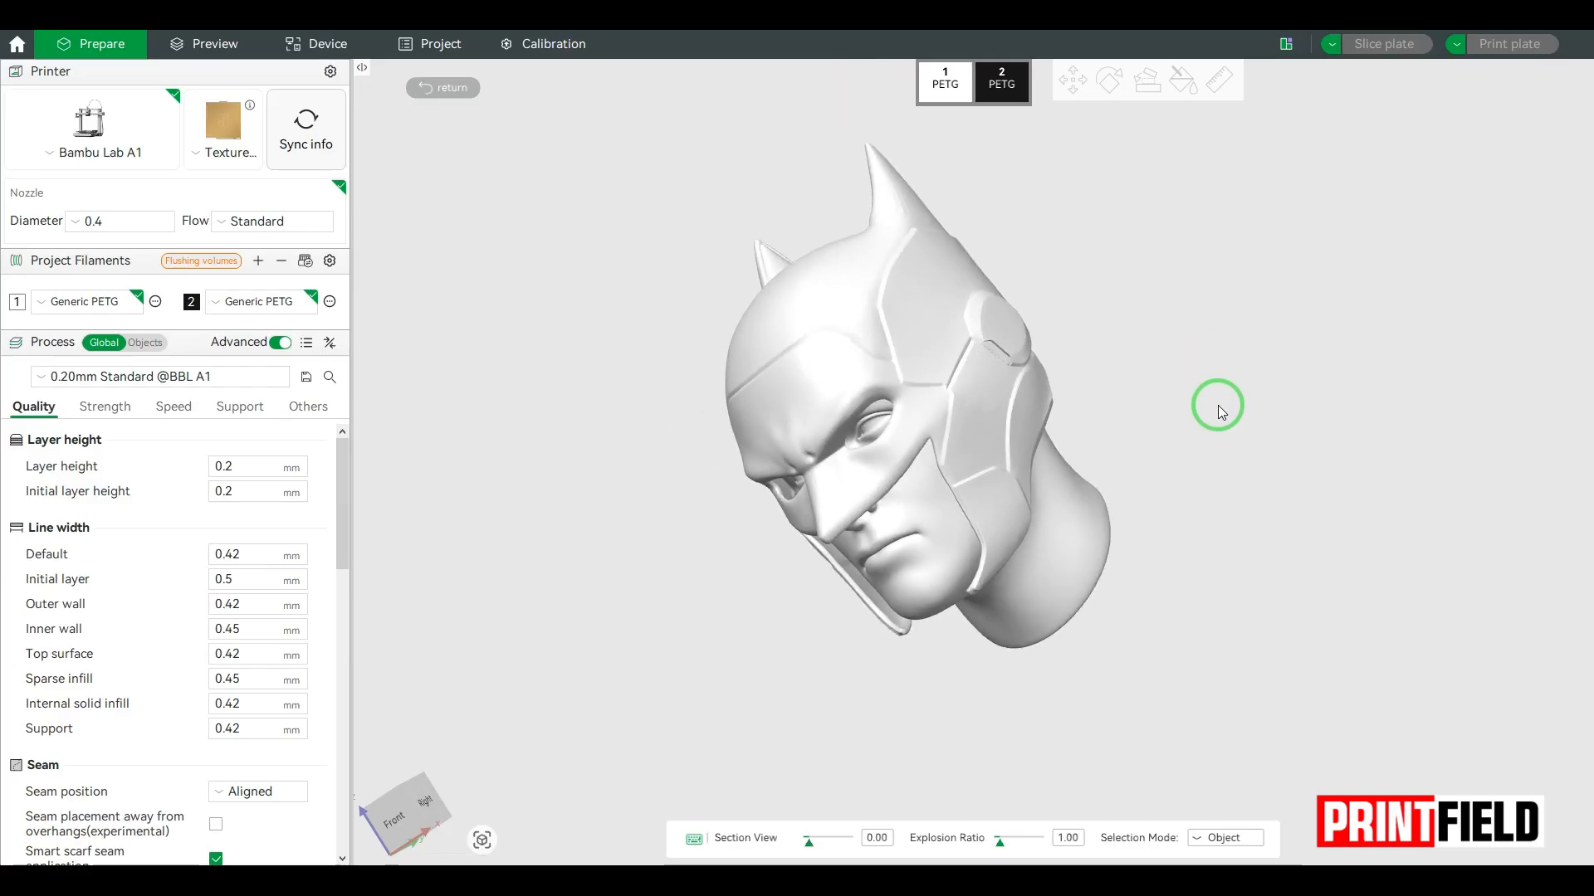